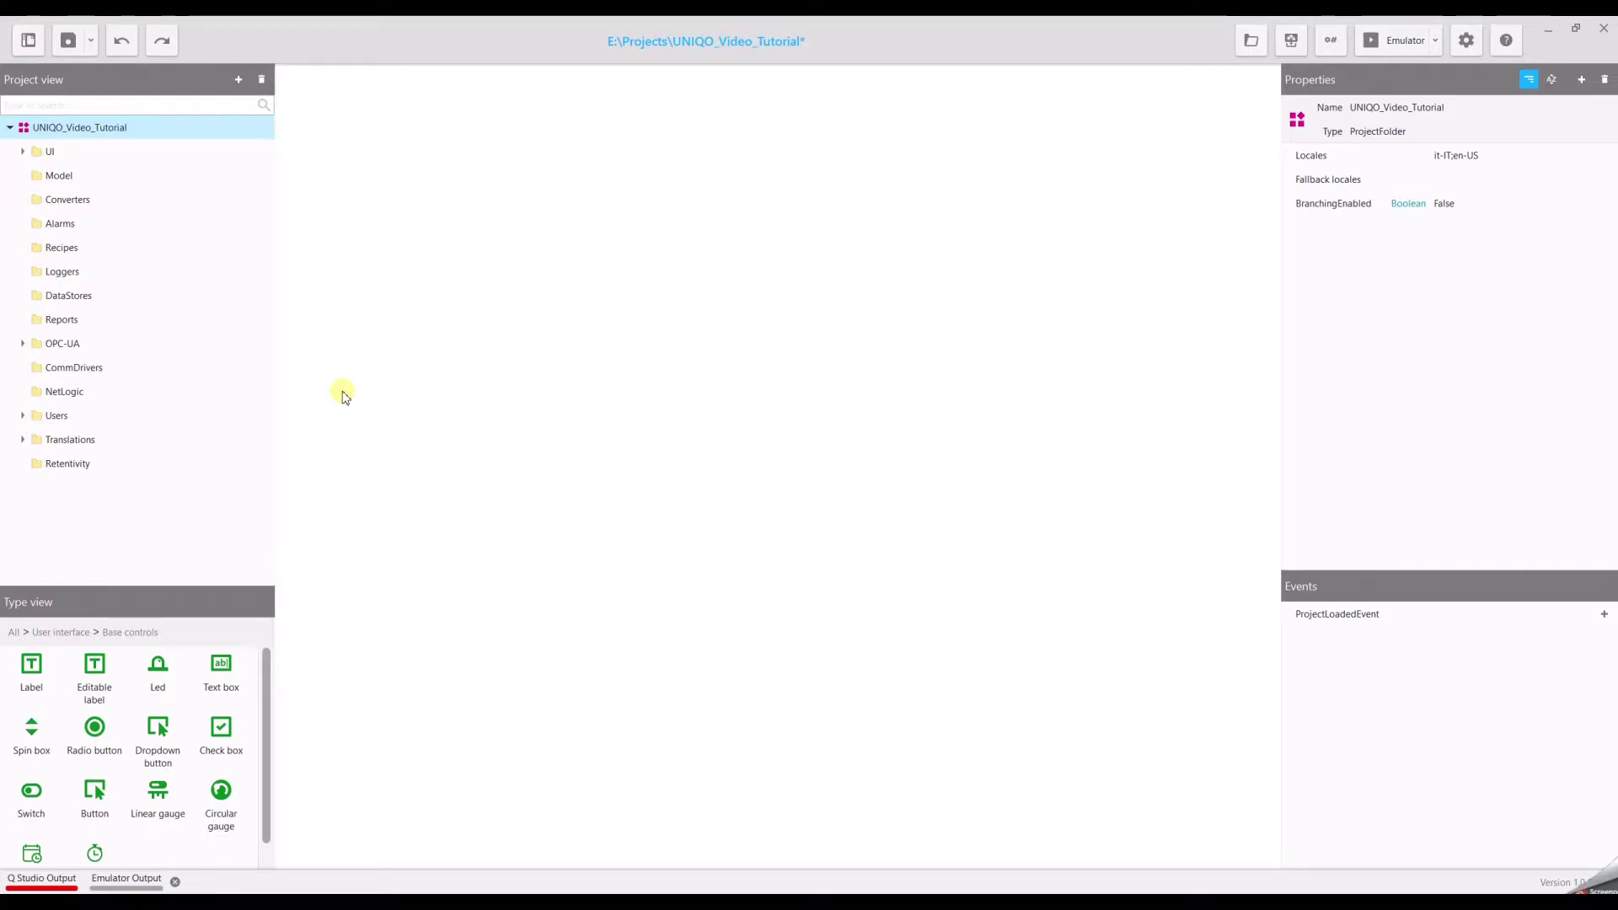
- Add a CODESYS driver, CodesysDriver1, under the CommDrivers folder
{"action": "right_click", "coordinate": [91, 372]}
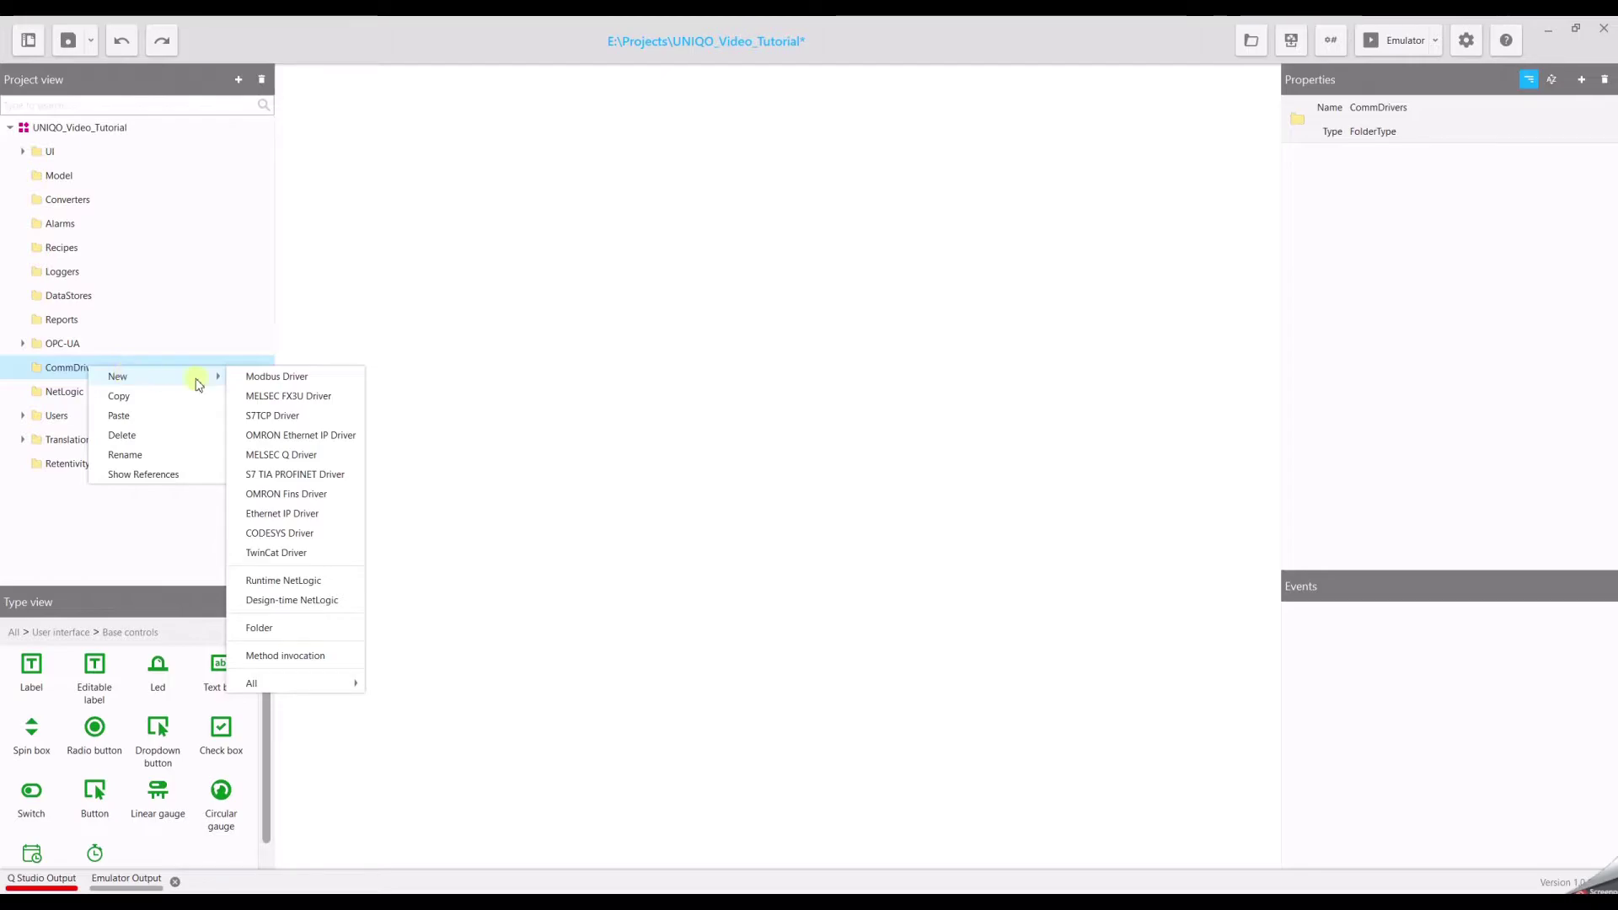
{"action": "left_click", "coordinate": [284, 537]}
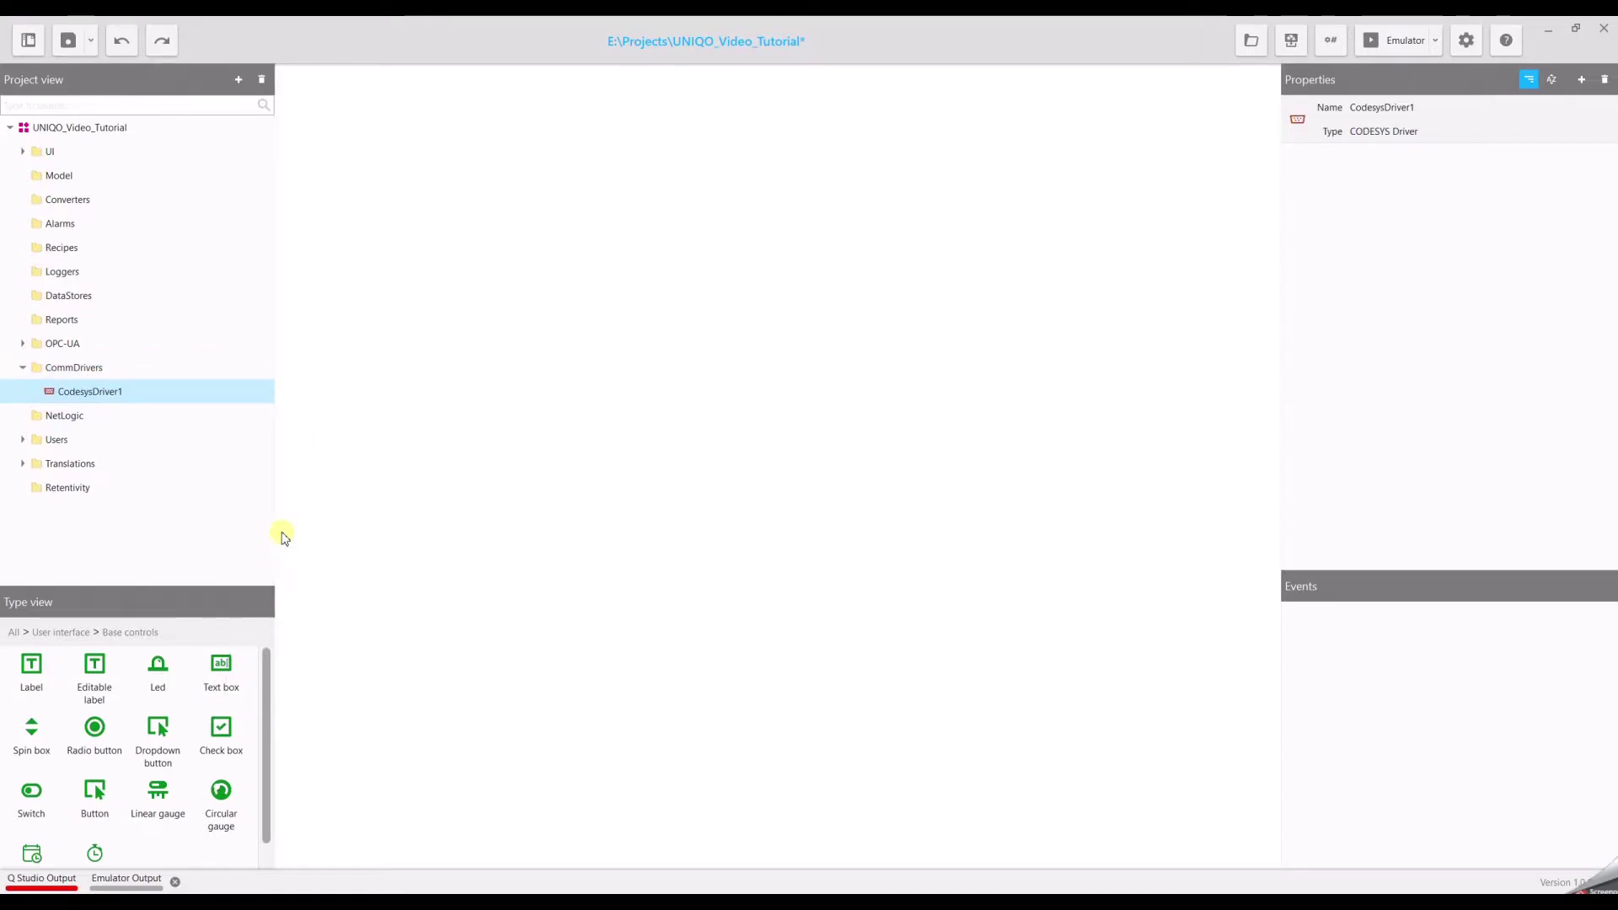
- Add CodesysStation1 to CodesysDriver1, with default gateway 127.0.0.1 and port 1217
{"action": "right_click", "coordinate": [114, 396]}
{"action": "mouse_move", "coordinate": [141, 402]}
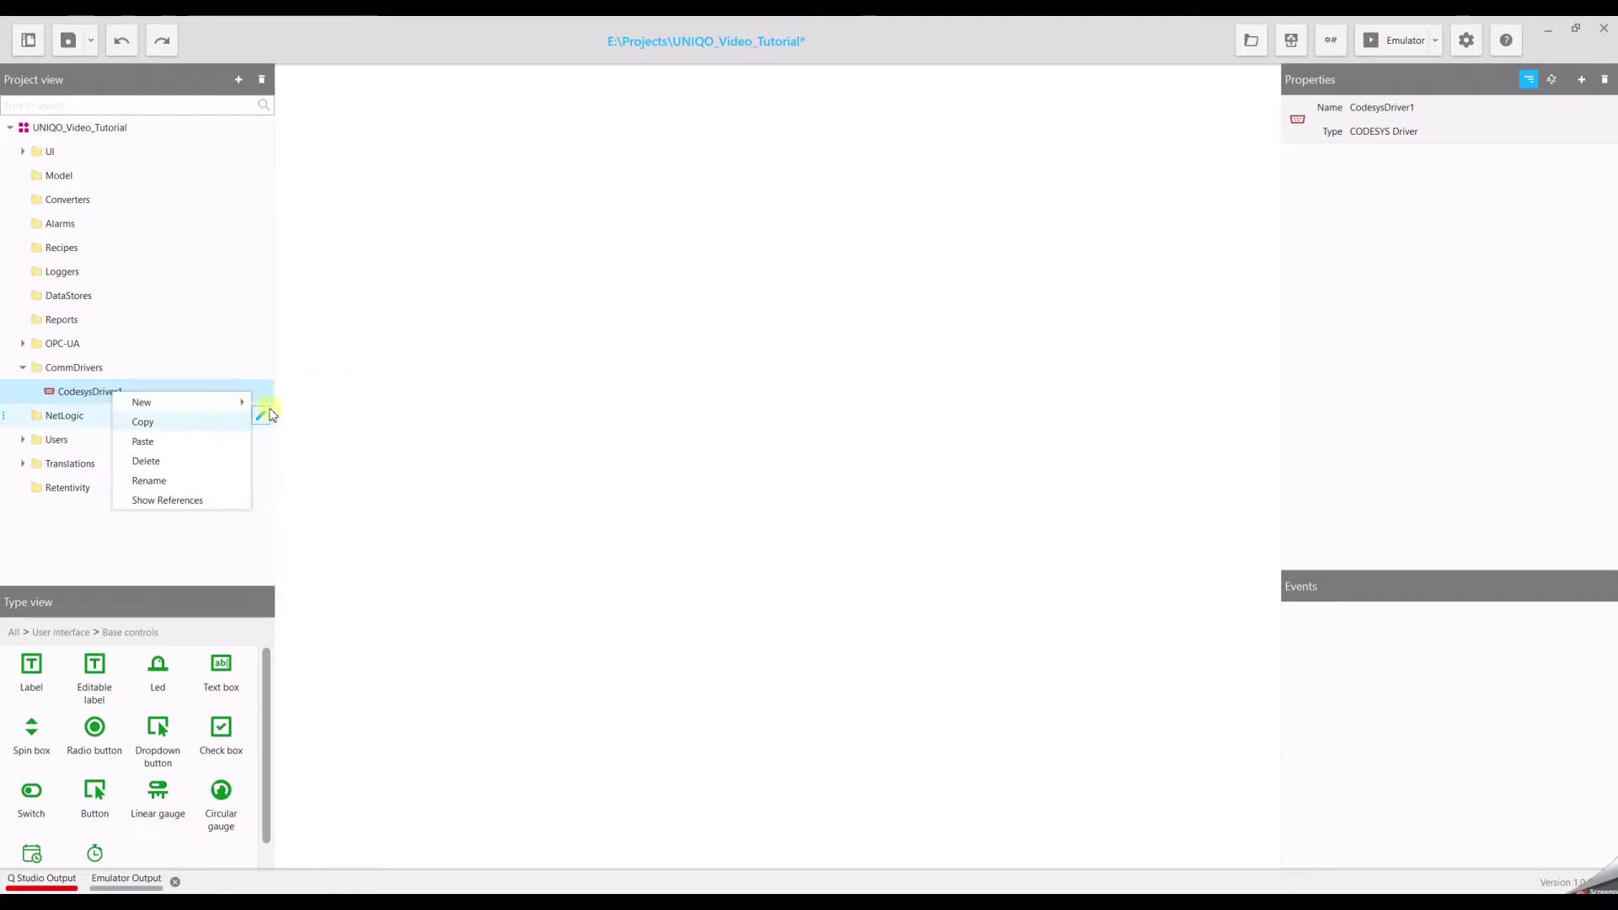
{"action": "left_click", "coordinate": [299, 406]}
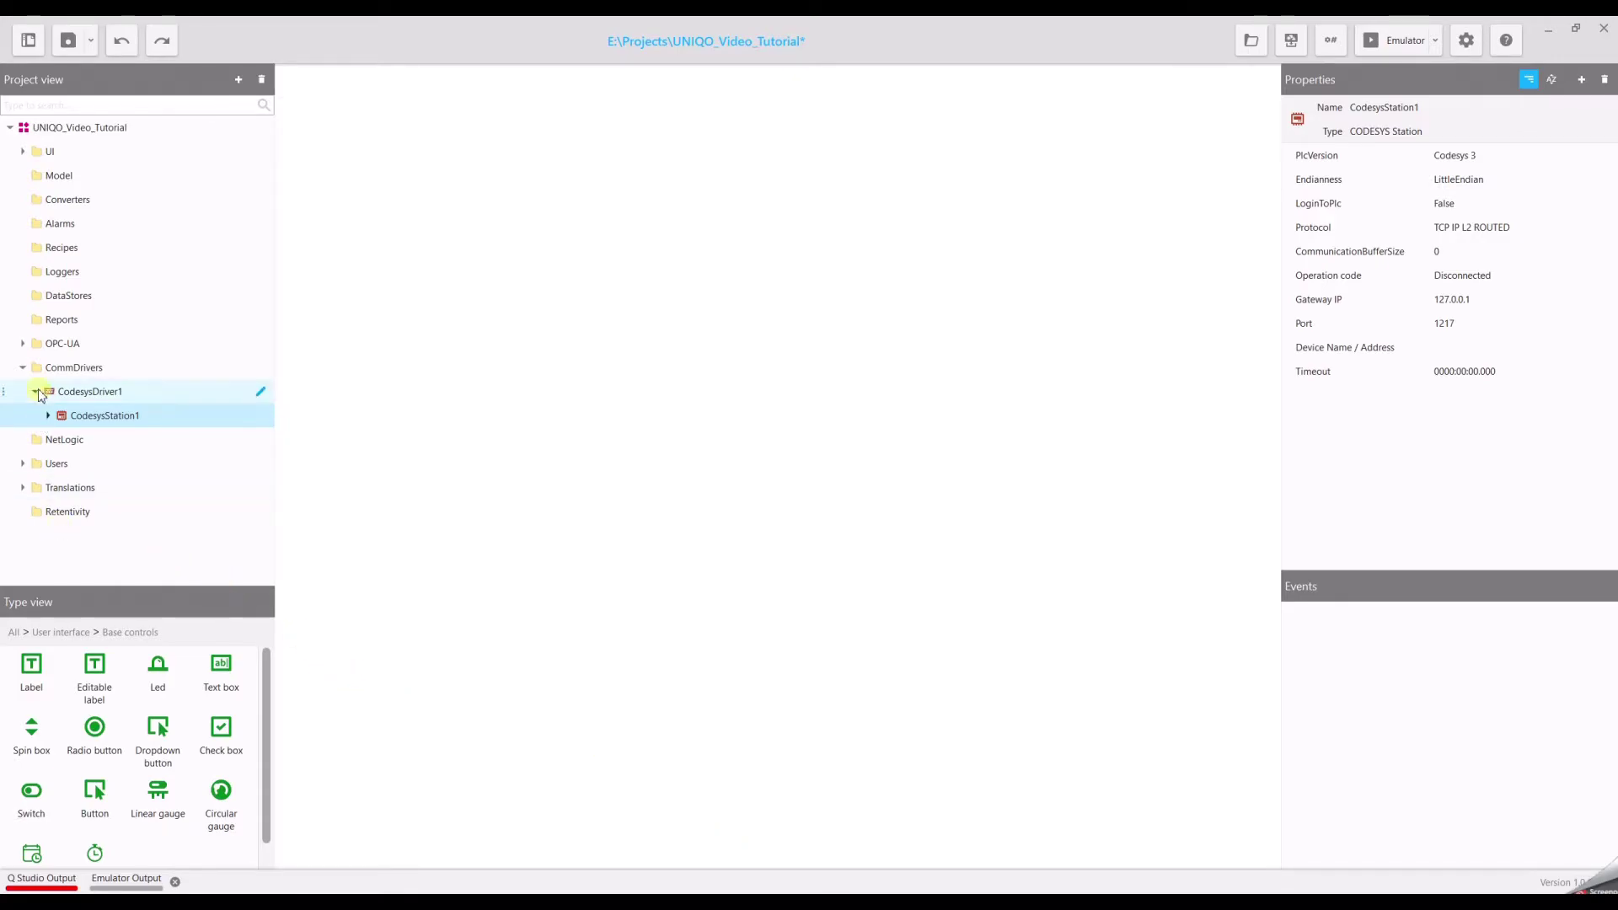
- Select CodesysStation1's TagImporter and browse for its File path
{"action": "left_click", "coordinate": [47, 417]}
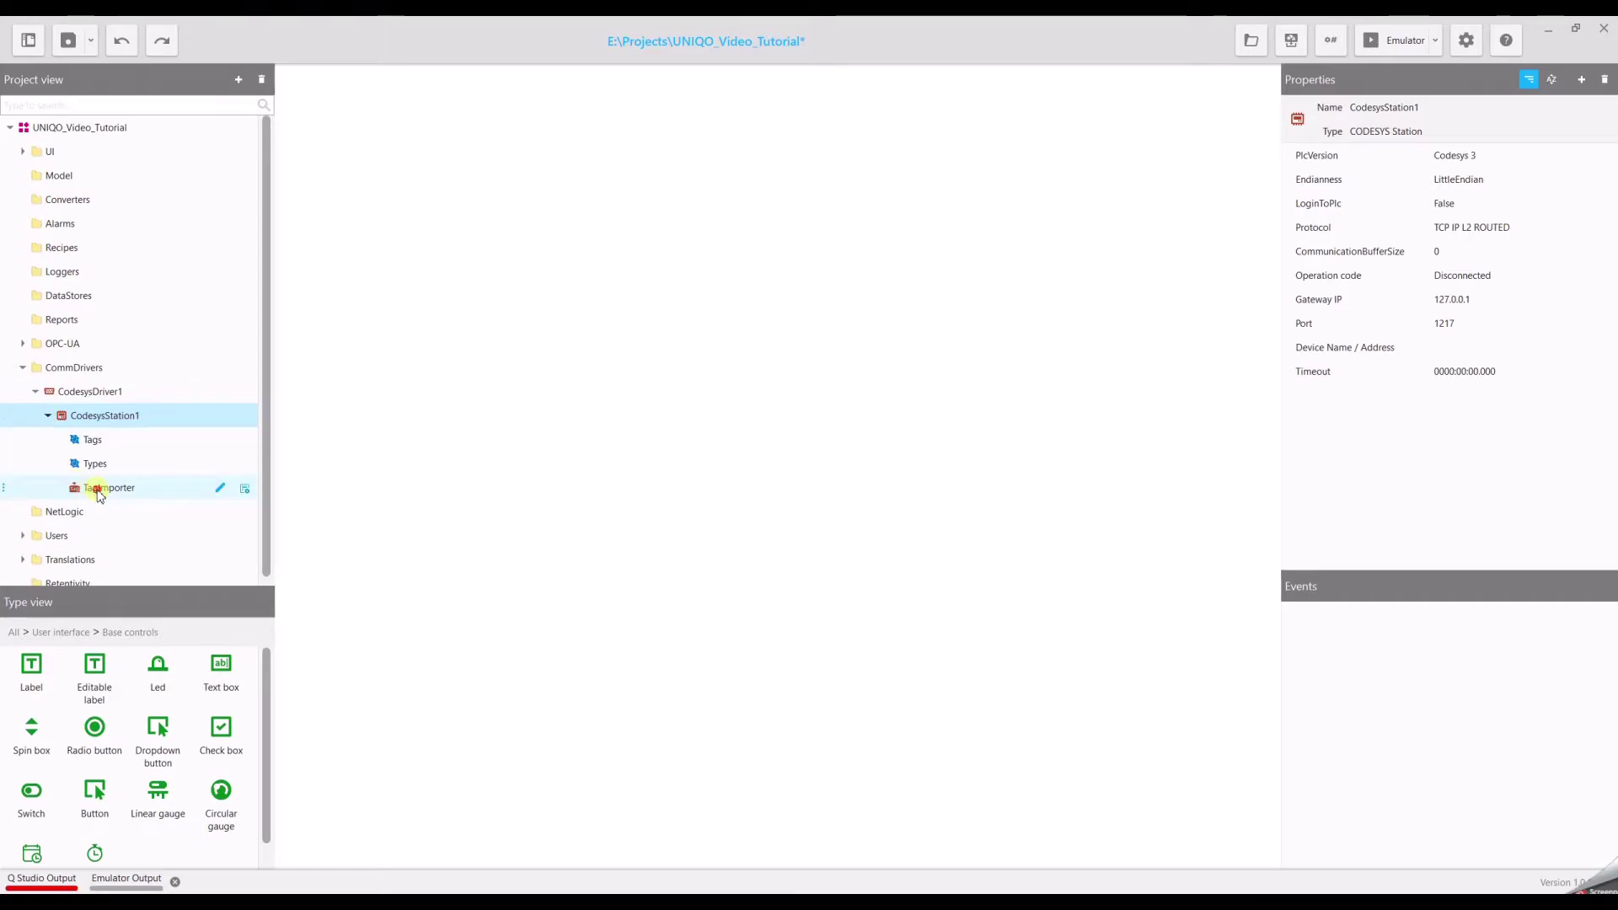
{"action": "left_click", "coordinate": [97, 493]}
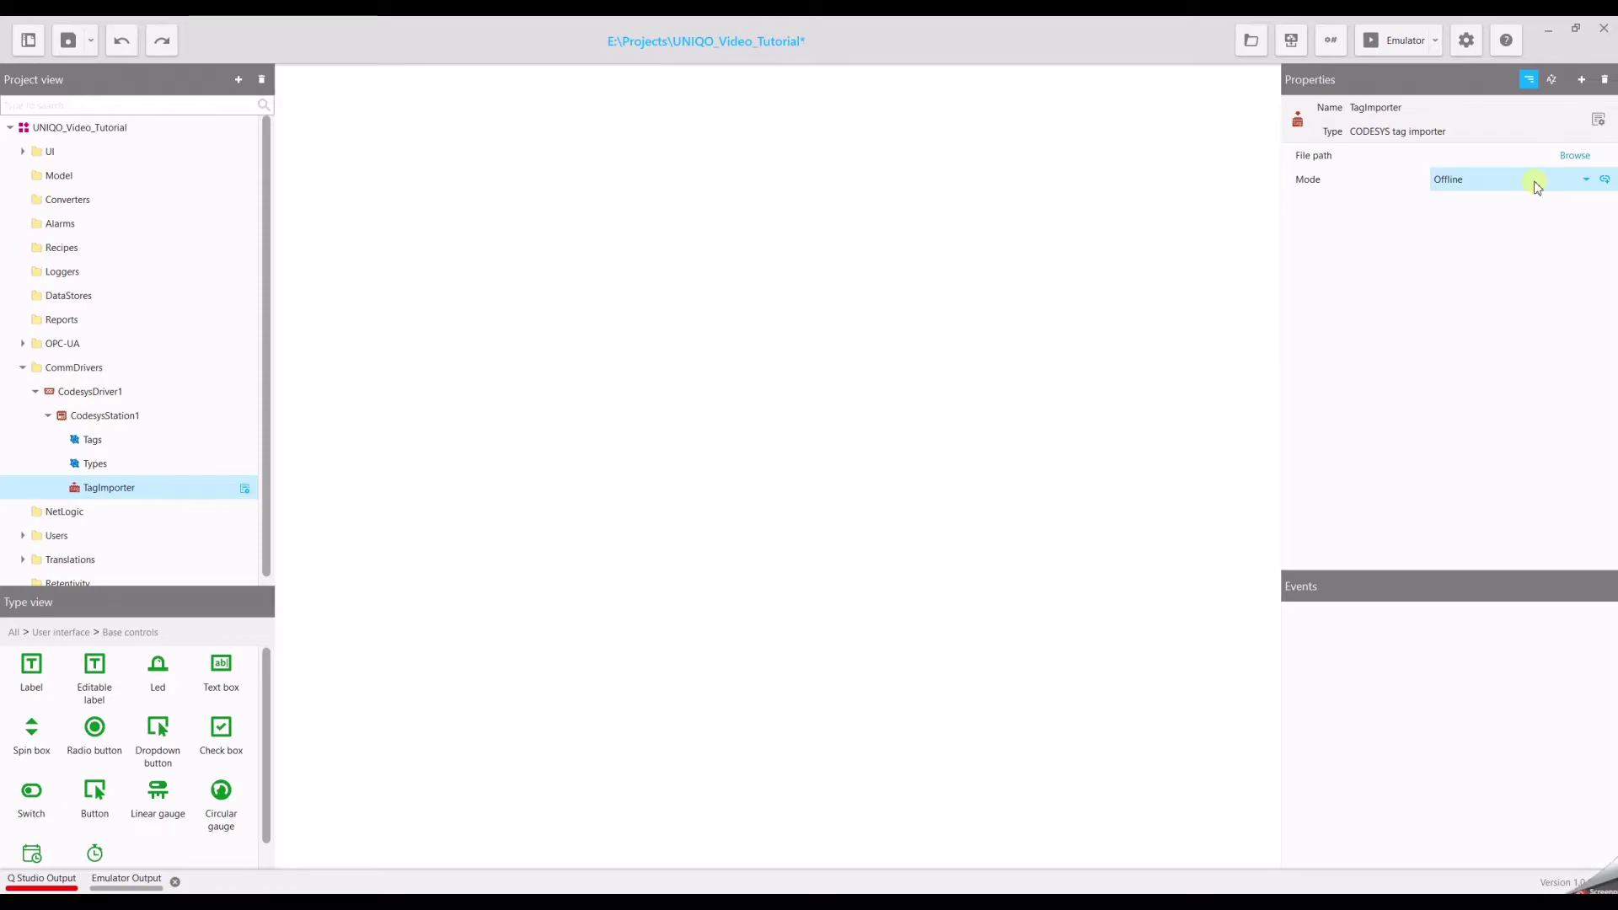
{"action": "left_click", "coordinate": [1575, 155]}
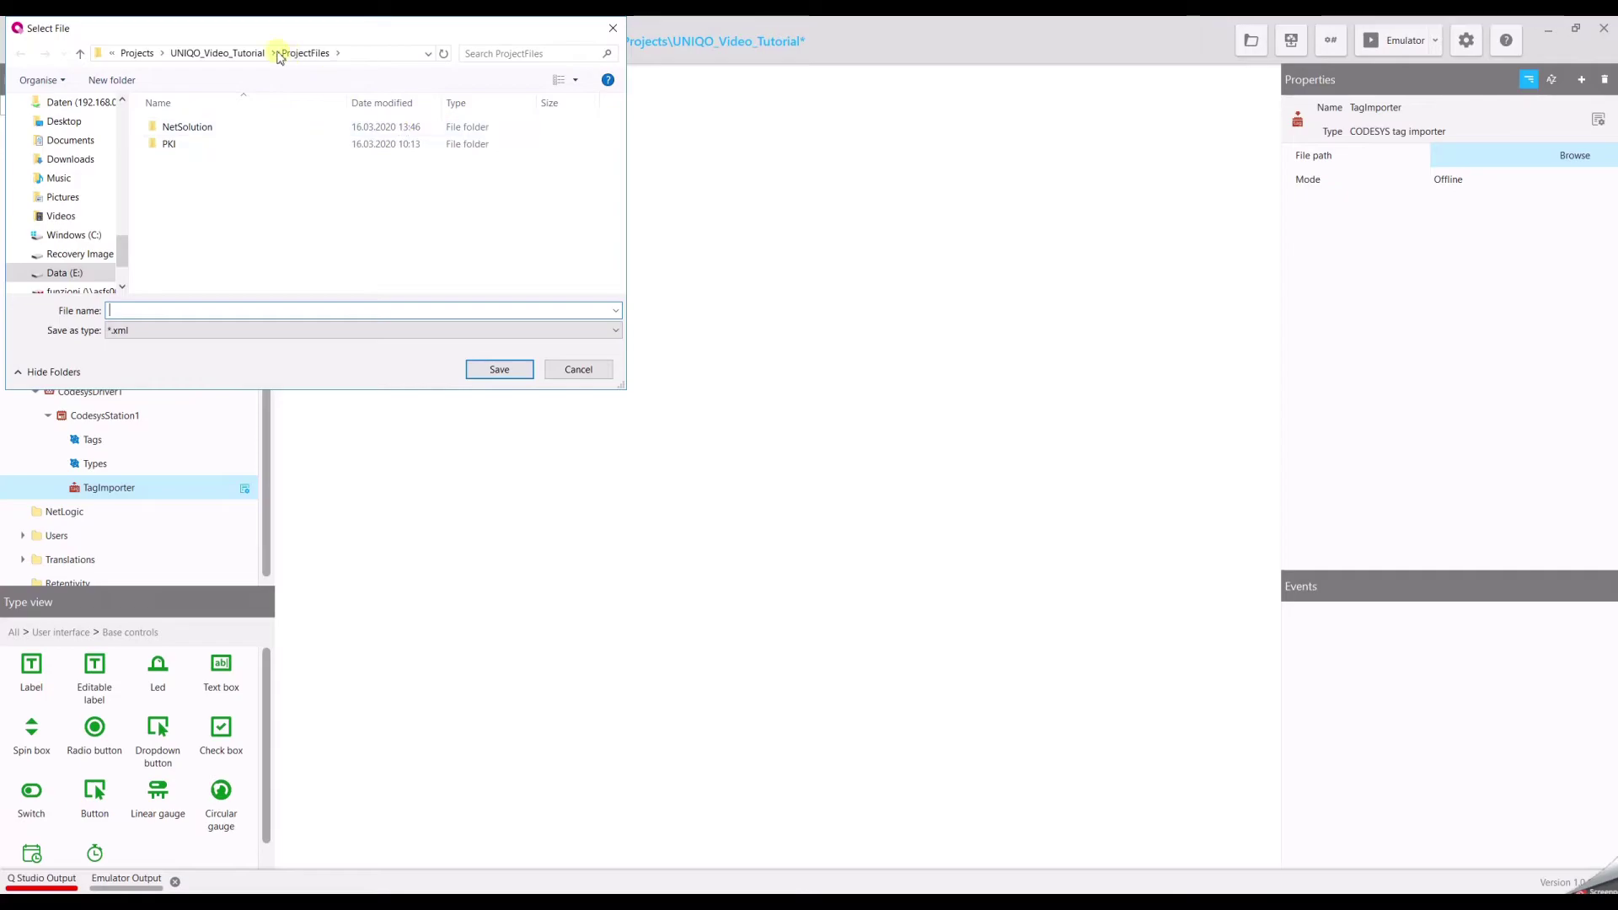
- Set the importer file path to Progetto_demo_UNIQO_ver1.0.Device.Application.xml from UNIQO_Video_Tutorial
{"action": "left_click", "coordinate": [231, 55]}
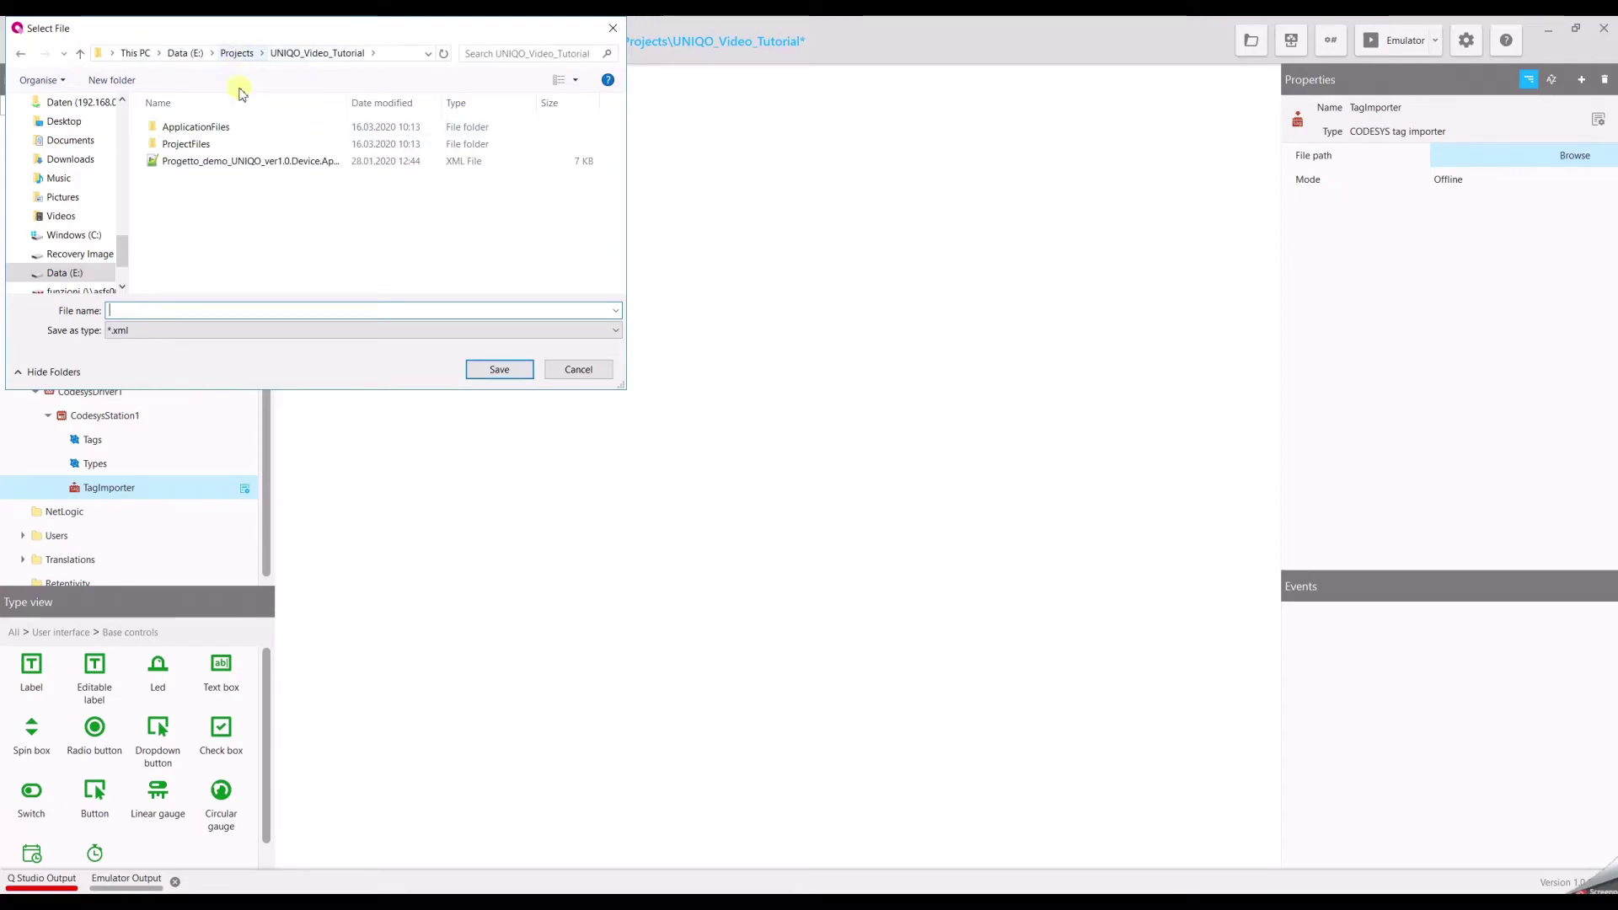
{"action": "left_click", "coordinate": [241, 161]}
{"action": "left_click", "coordinate": [512, 362]}
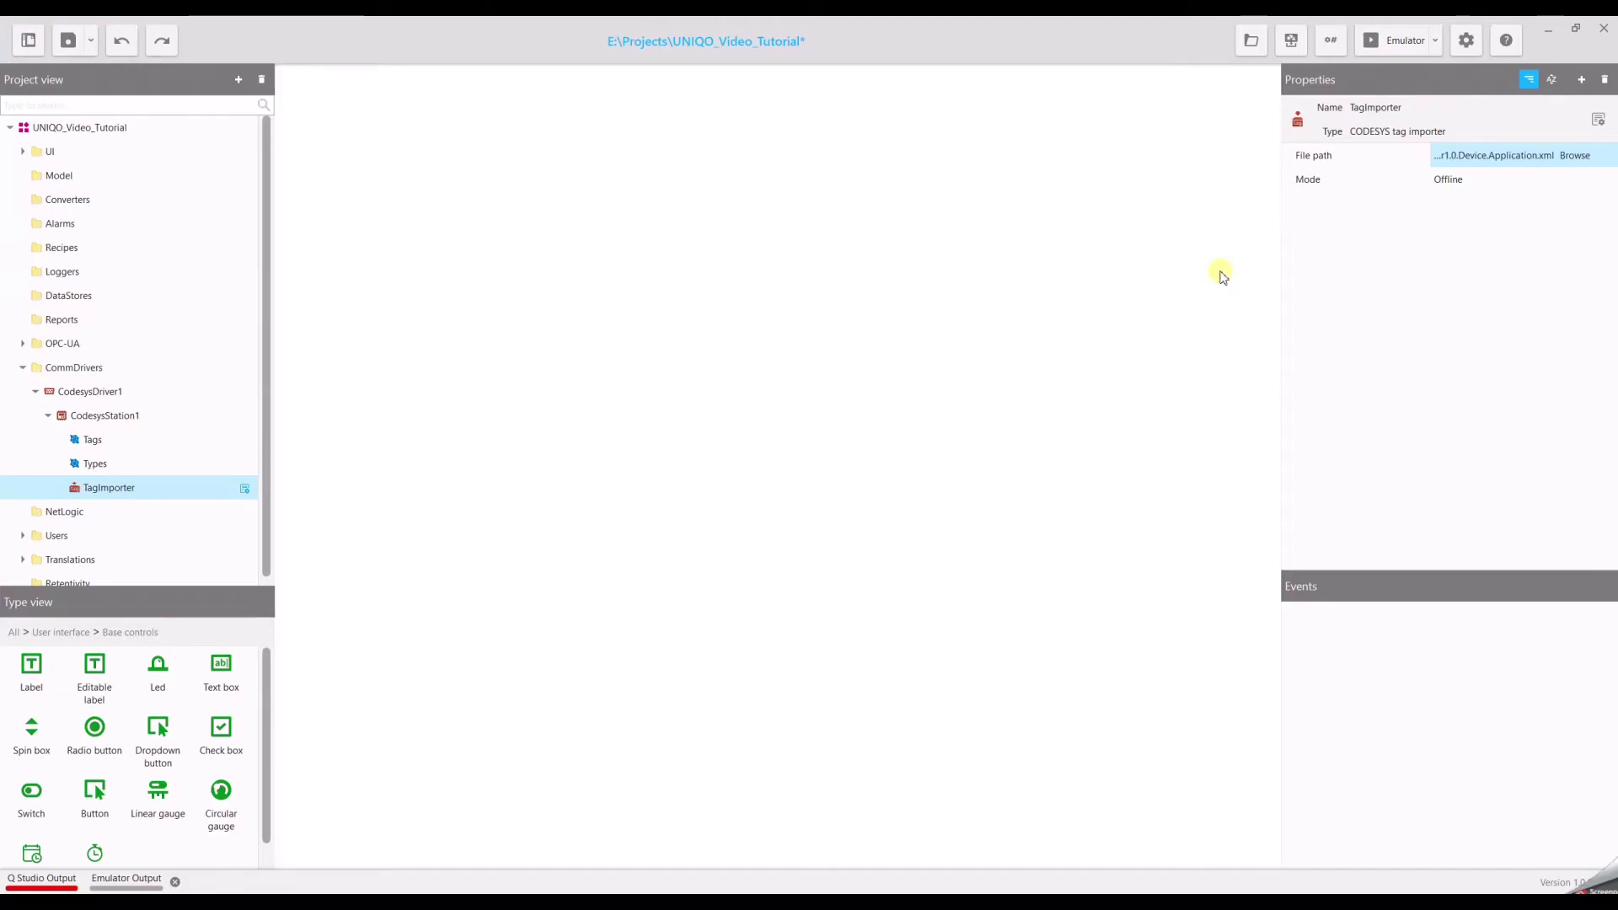
- In the Tag Importer grid, check Motor01, Motor02 and Motor03 under Application > PLC_PRG
{"action": "left_click", "coordinate": [1601, 123]}
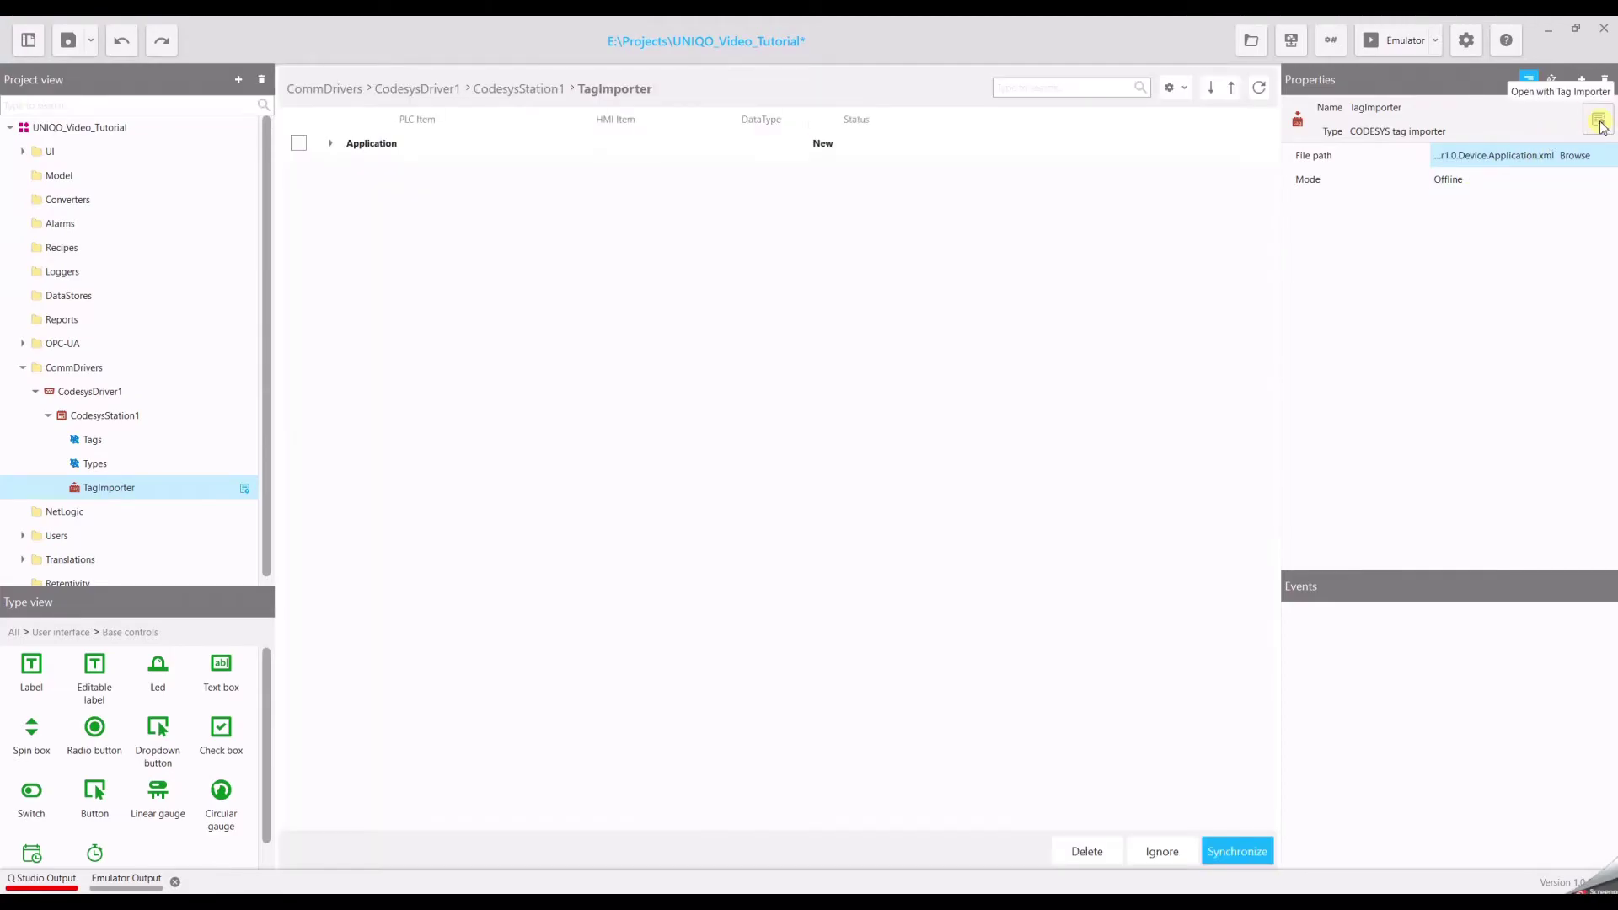
{"action": "left_click", "coordinate": [332, 145]}
{"action": "left_click", "coordinate": [339, 167]}
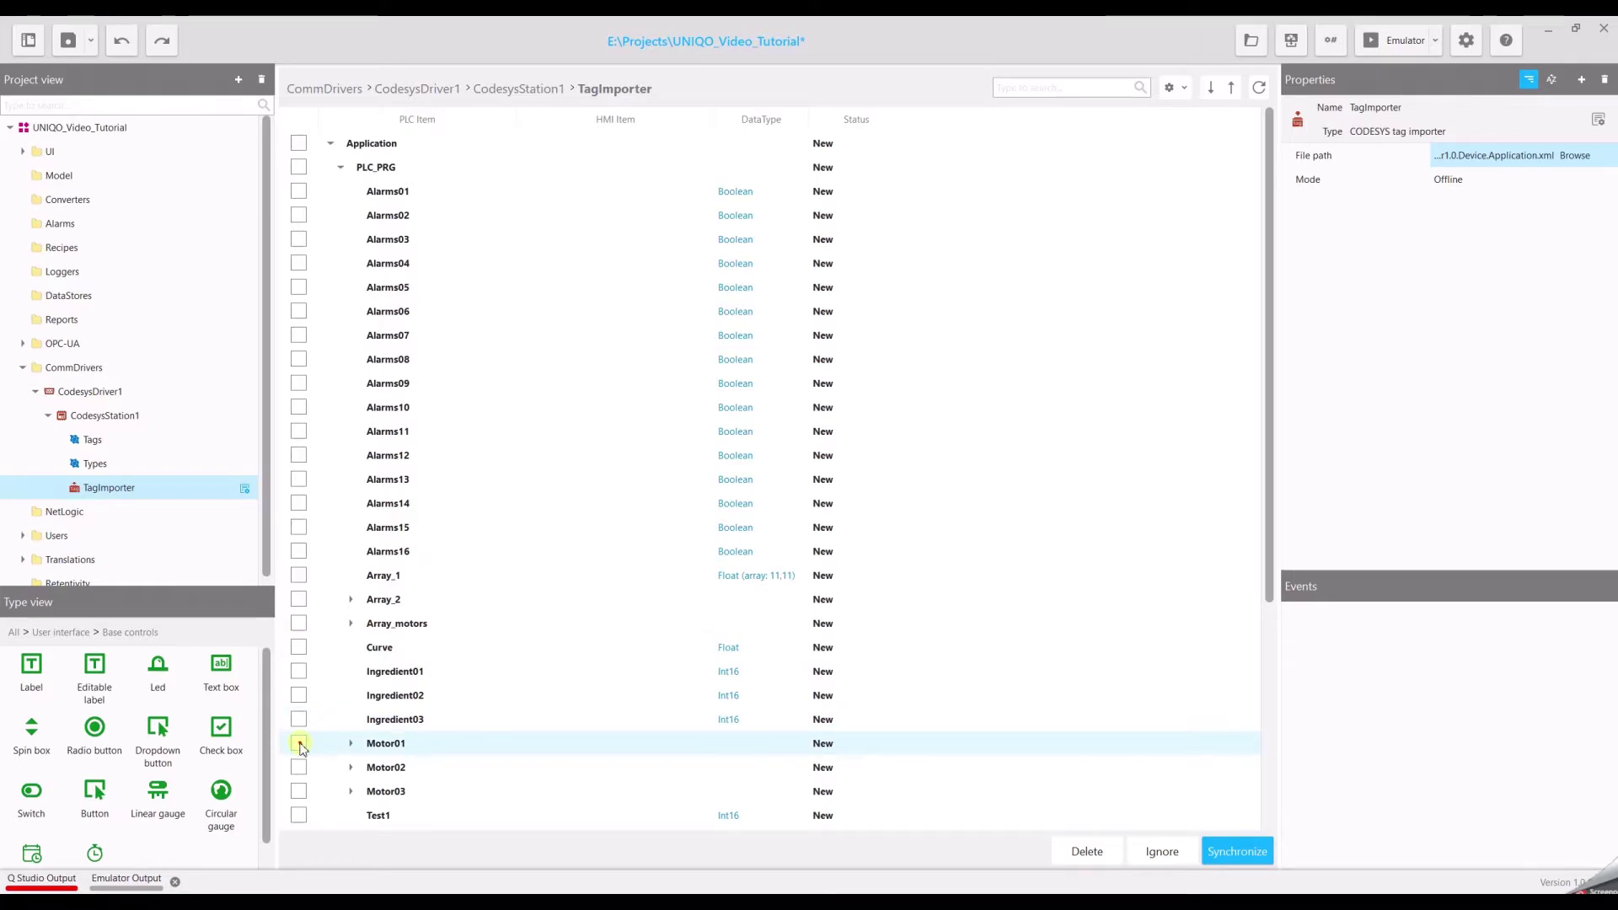
{"action": "left_click", "coordinate": [300, 744]}
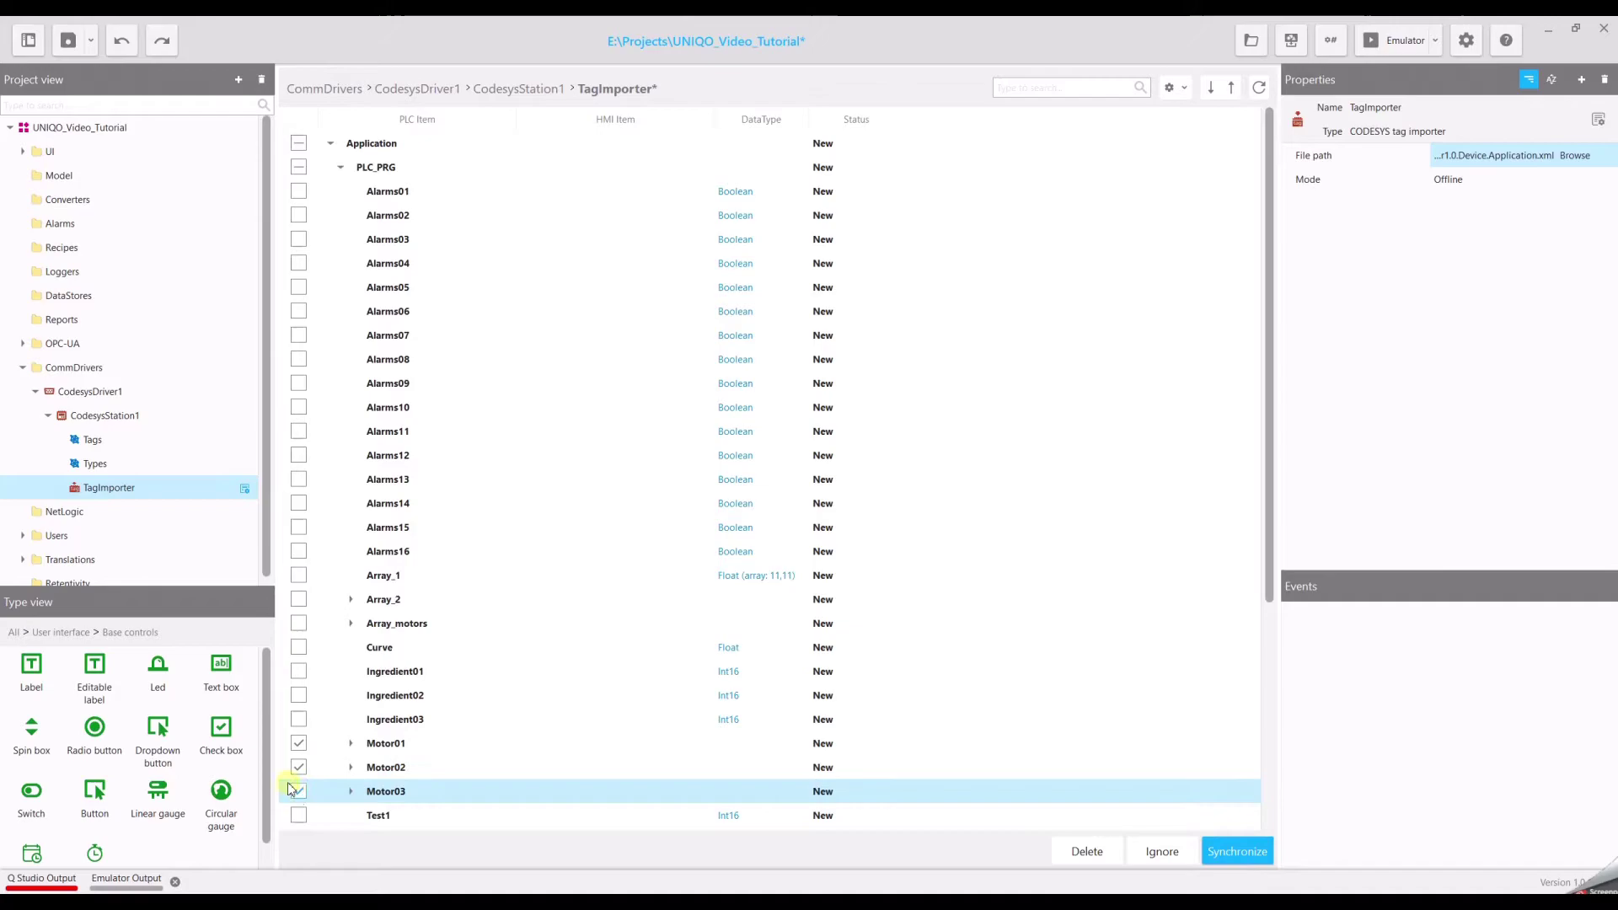
{"action": "left_click", "coordinate": [296, 791]}
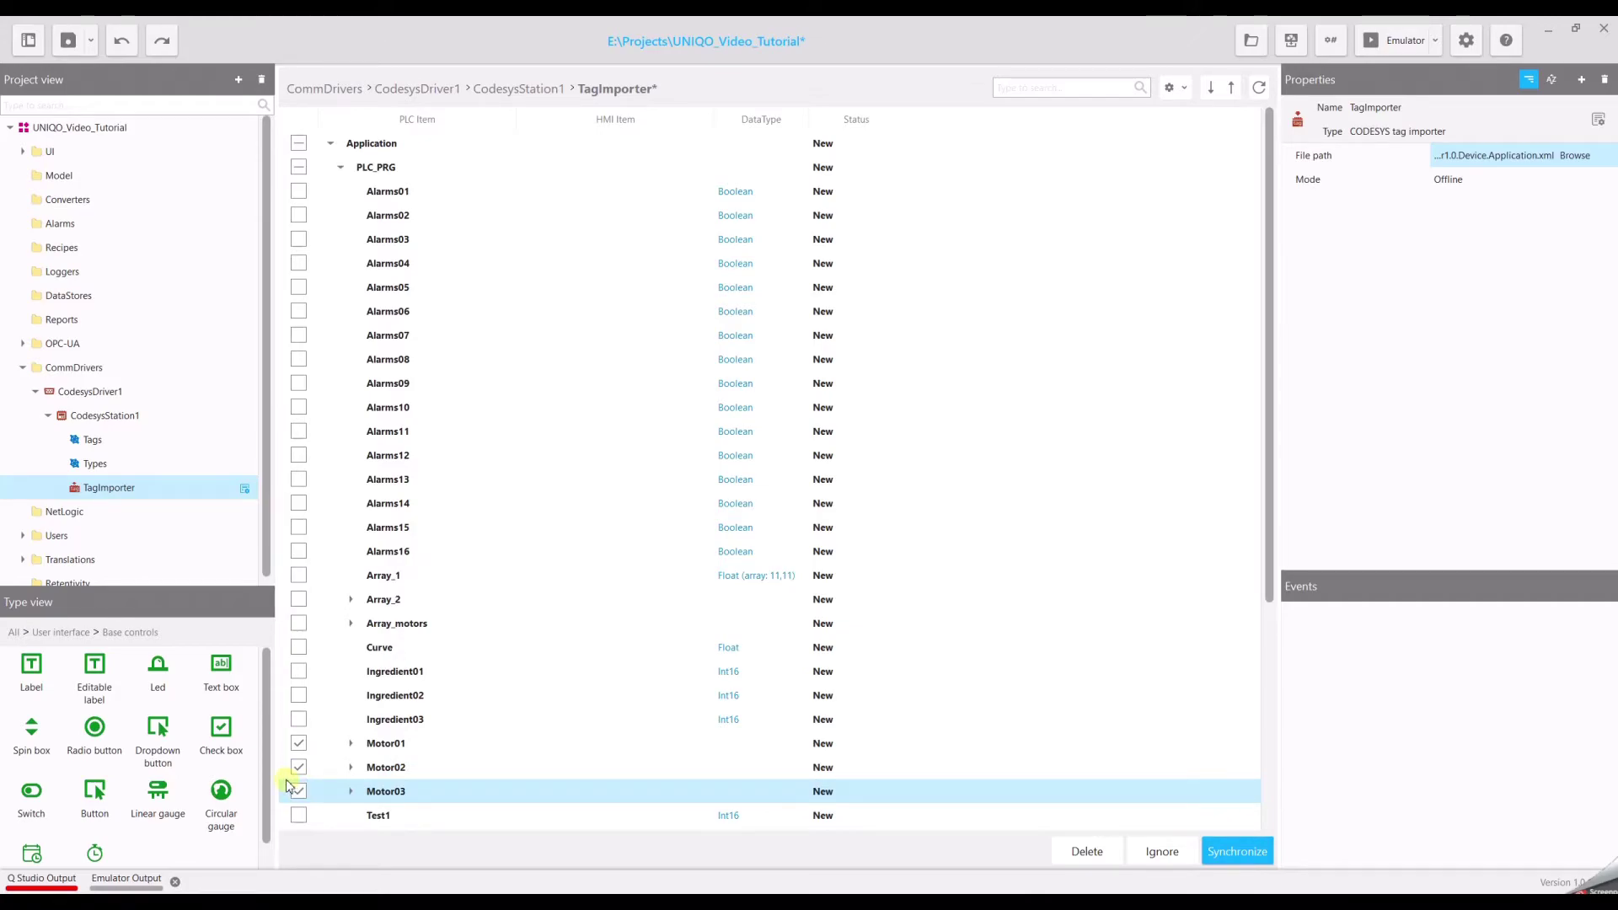
{"action": "left_click", "coordinate": [350, 743]}
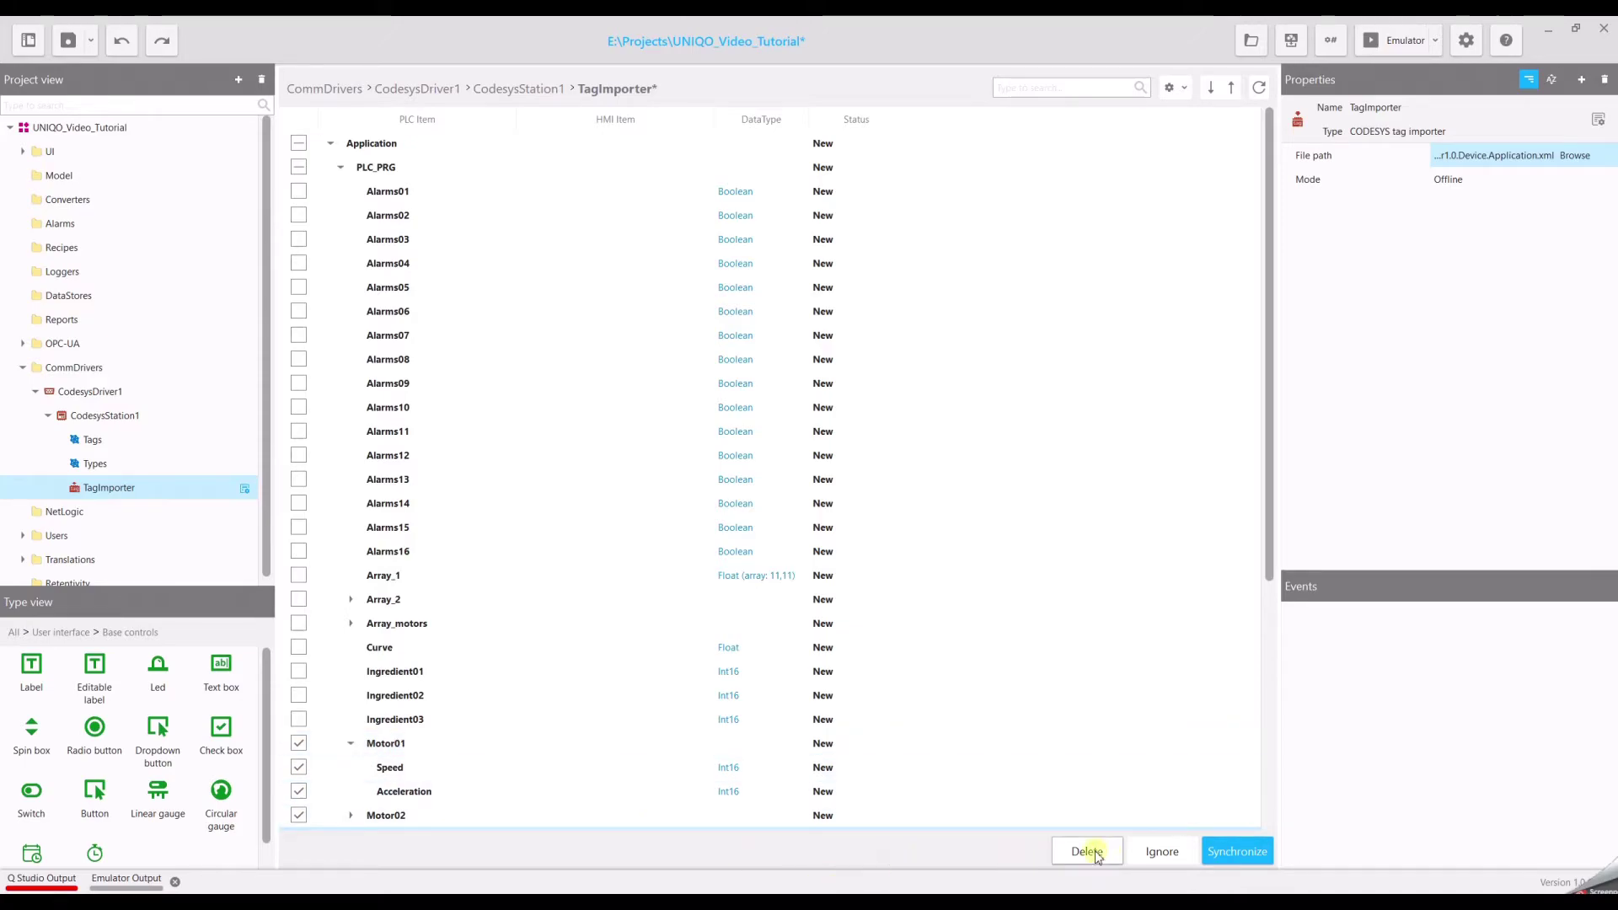
- Synchronize the checked motor variables and view them under Tags > Application > PLC_PRG
{"action": "left_click", "coordinate": [1245, 851]}
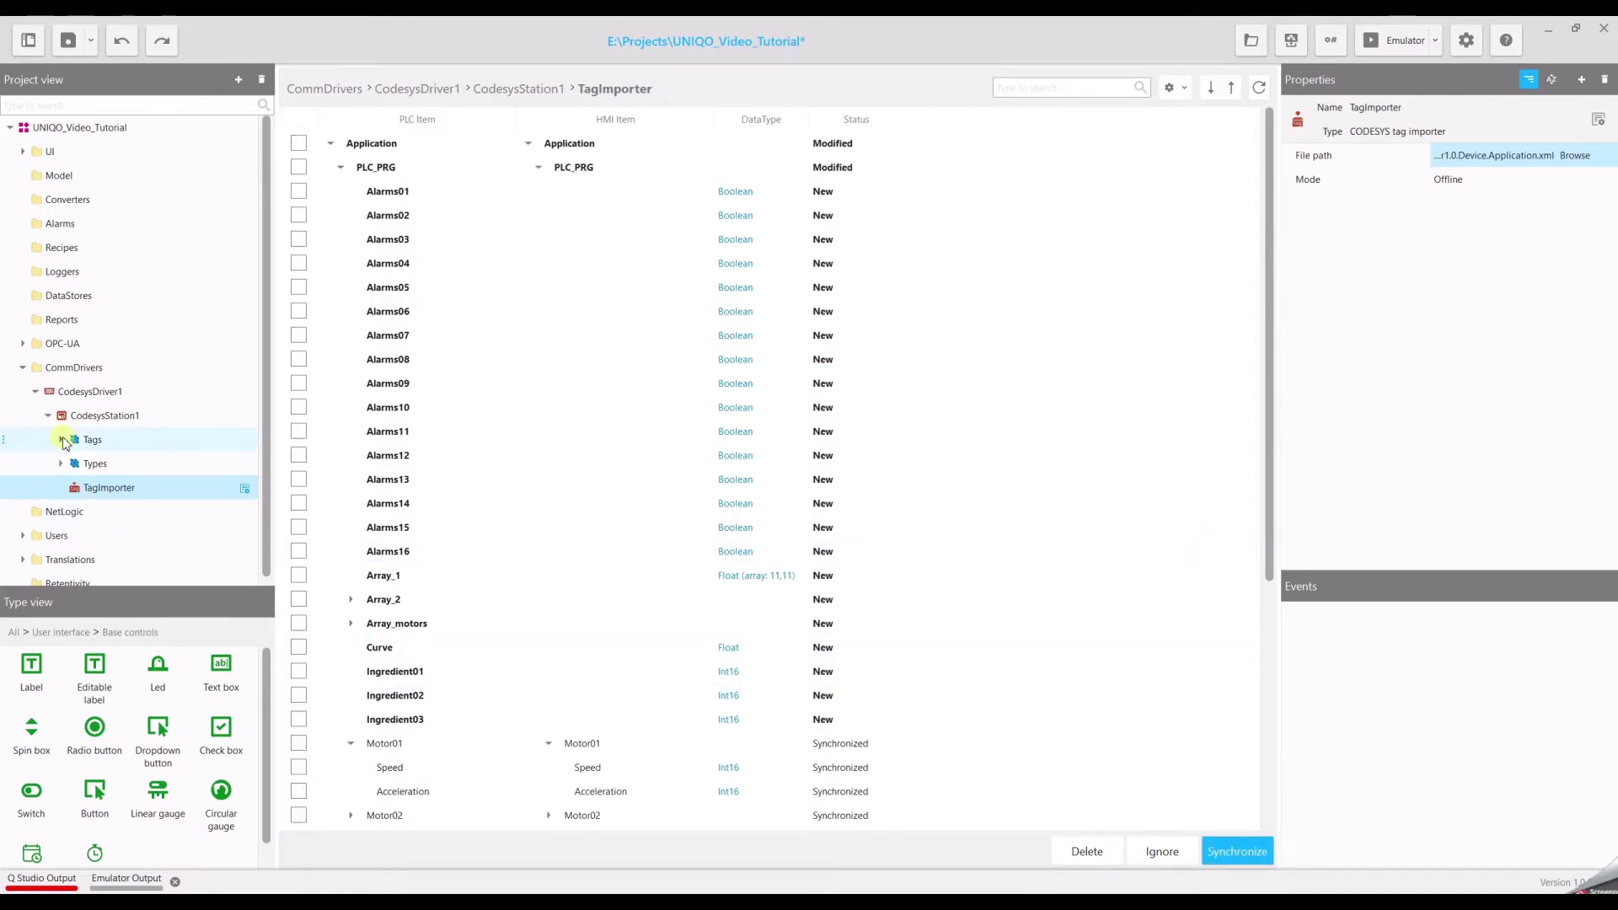
{"action": "left_click", "coordinate": [61, 439]}
{"action": "mouse_move", "coordinate": [121, 464]}
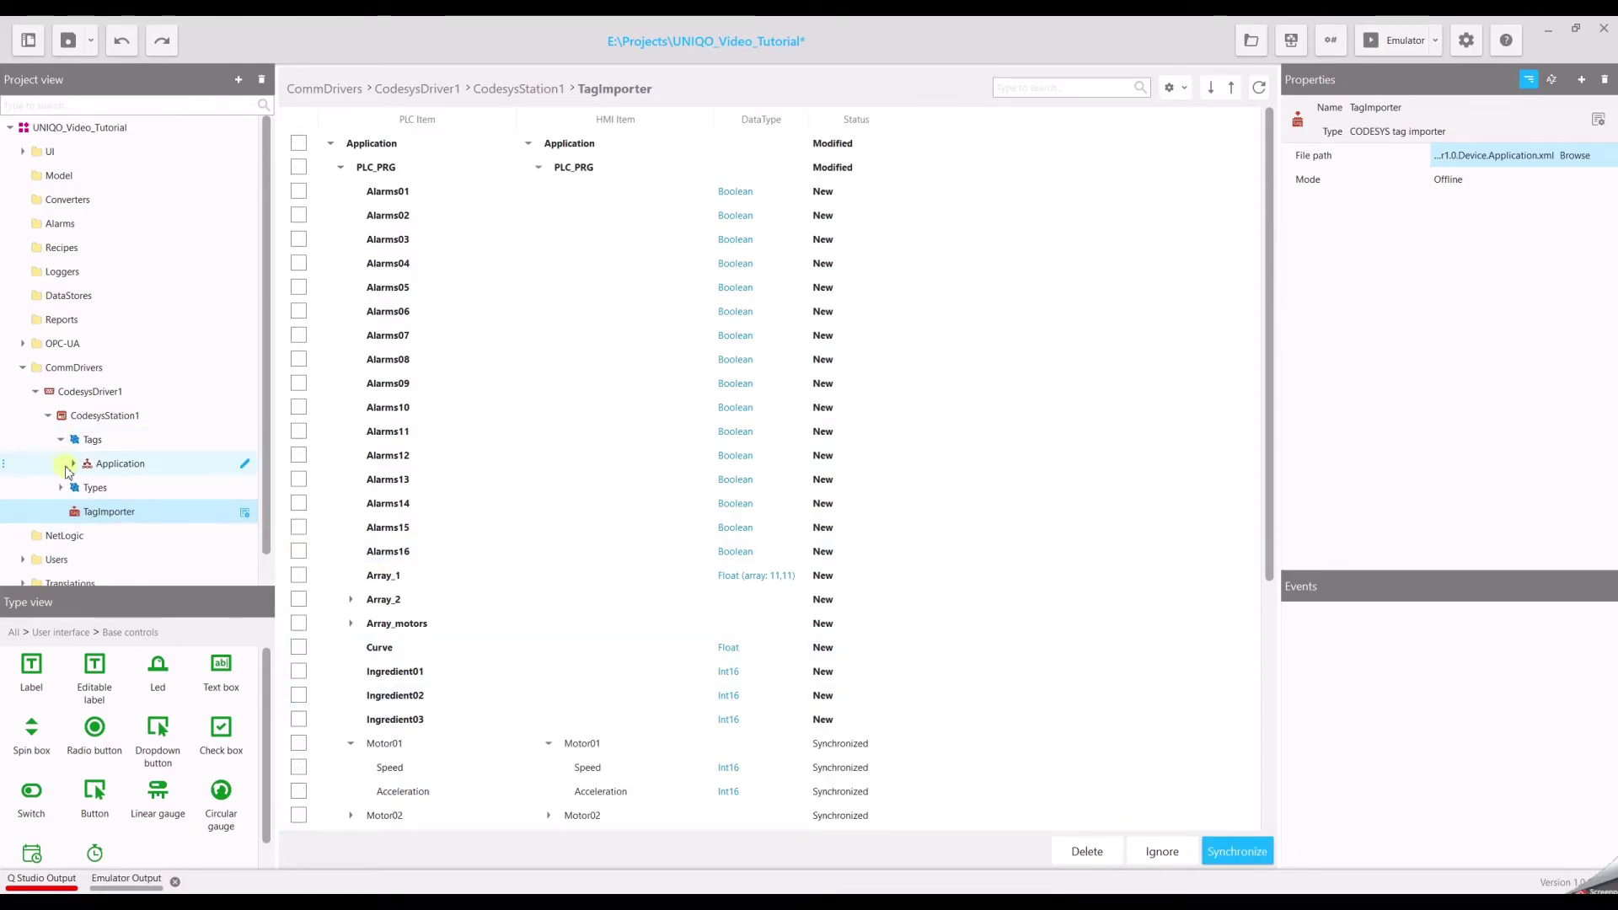
{"action": "left_click", "coordinate": [73, 464]}
{"action": "left_click", "coordinate": [86, 487]}
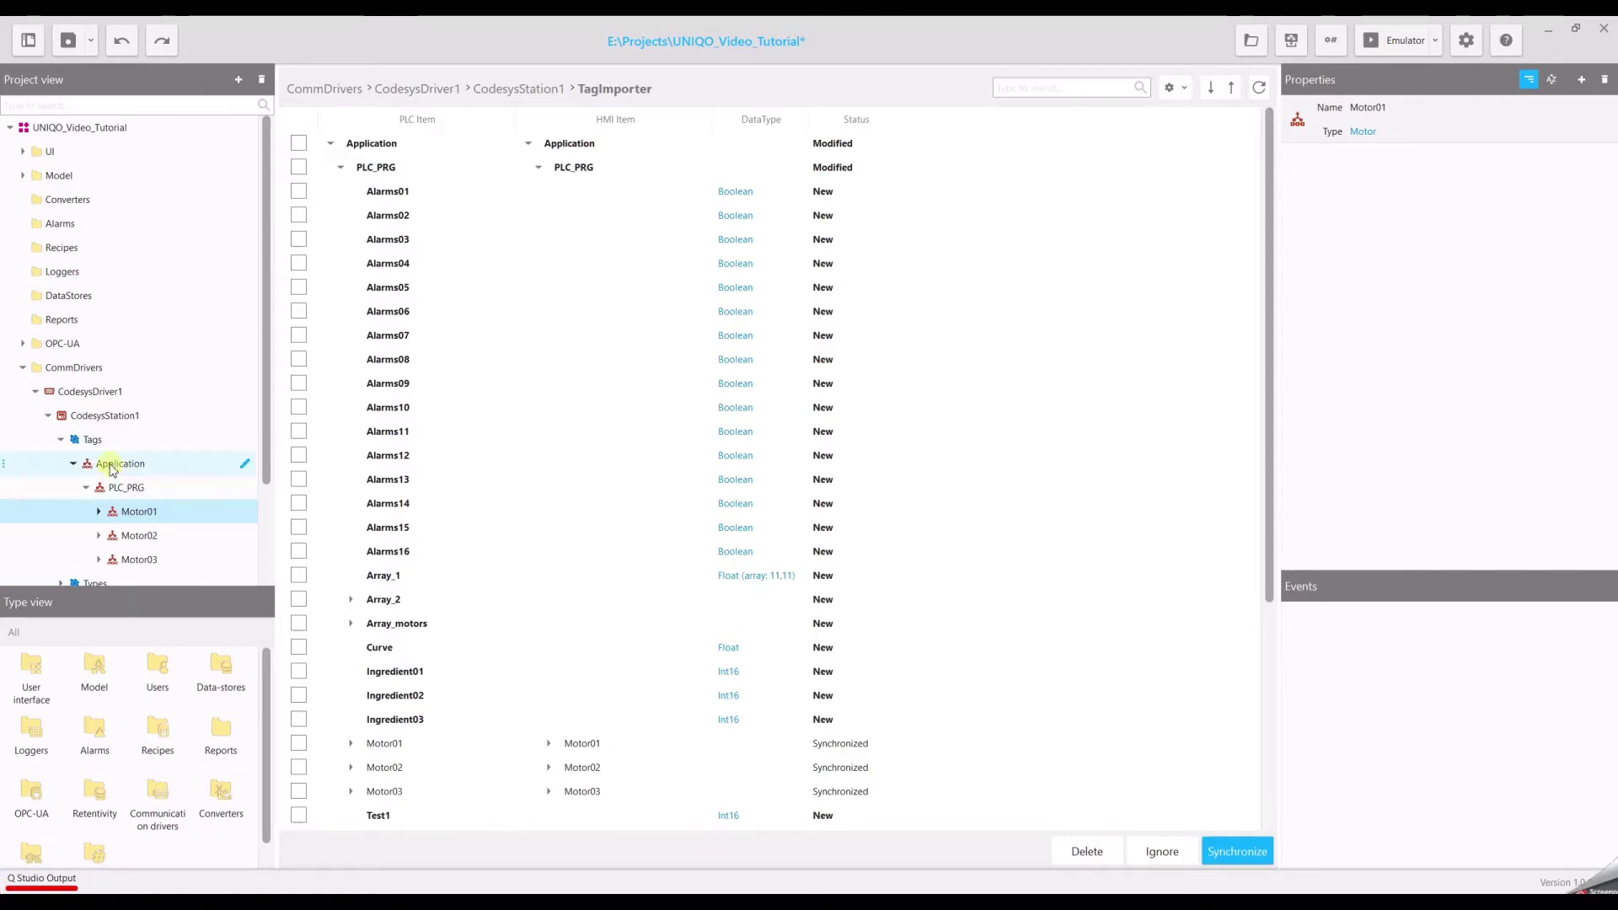
- Delete the imported Application node from the station's Tags folder
{"action": "left_click", "coordinate": [91, 440]}
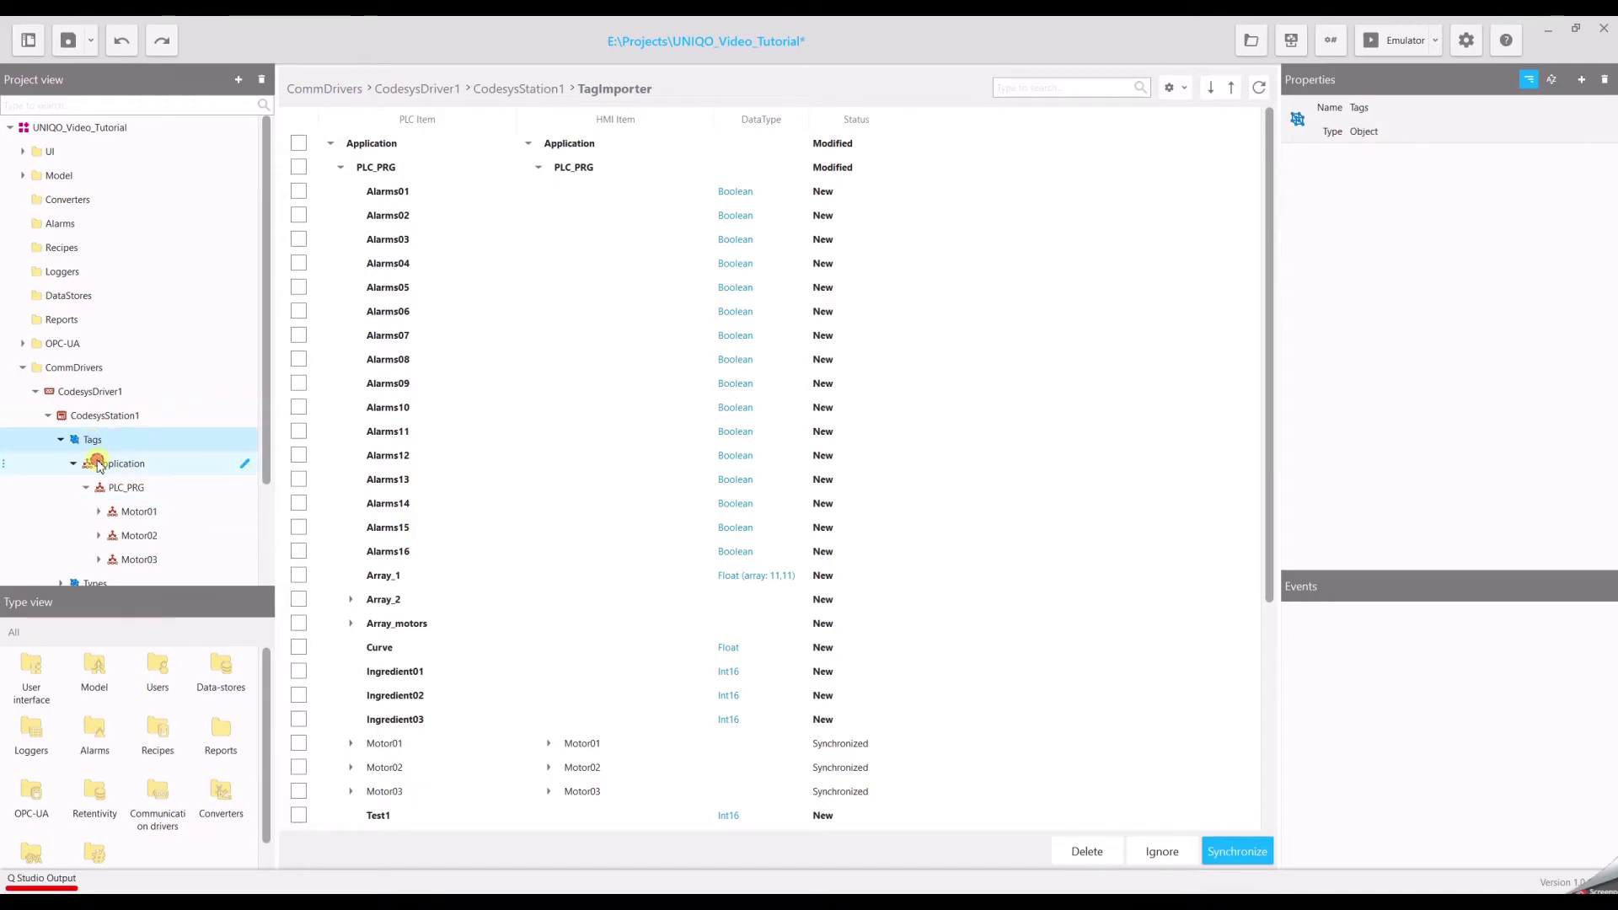
{"action": "left_click", "coordinate": [96, 464]}
{"action": "key", "text": "Delete"}
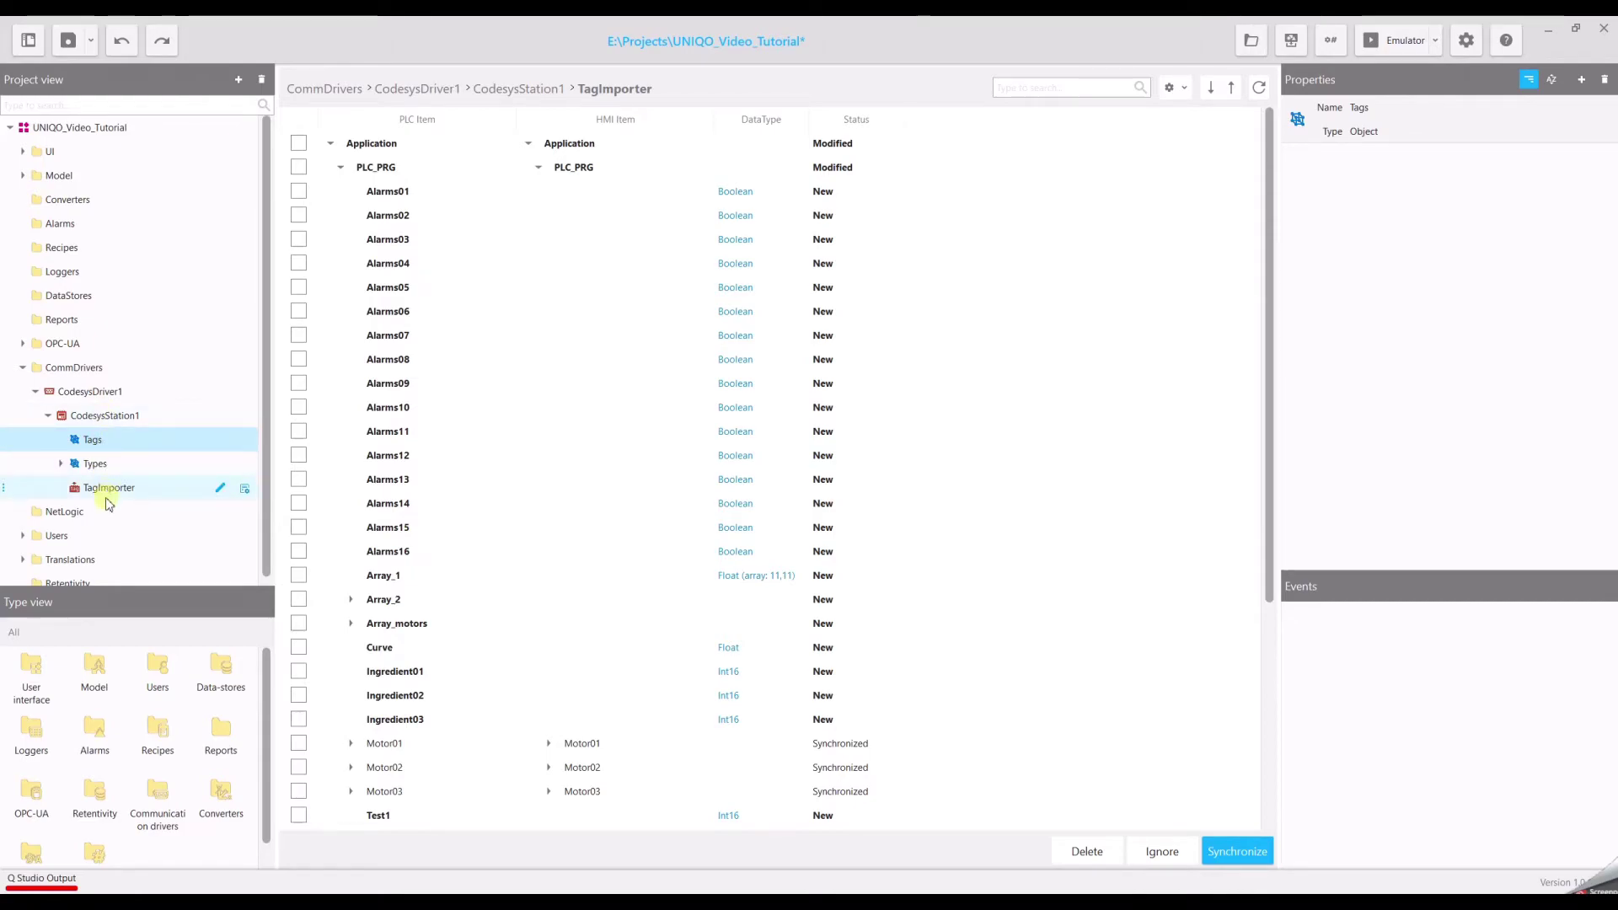
- Set the TagImporter's Mode to Online, then select CodesysStation1
{"action": "left_click", "coordinate": [111, 492]}
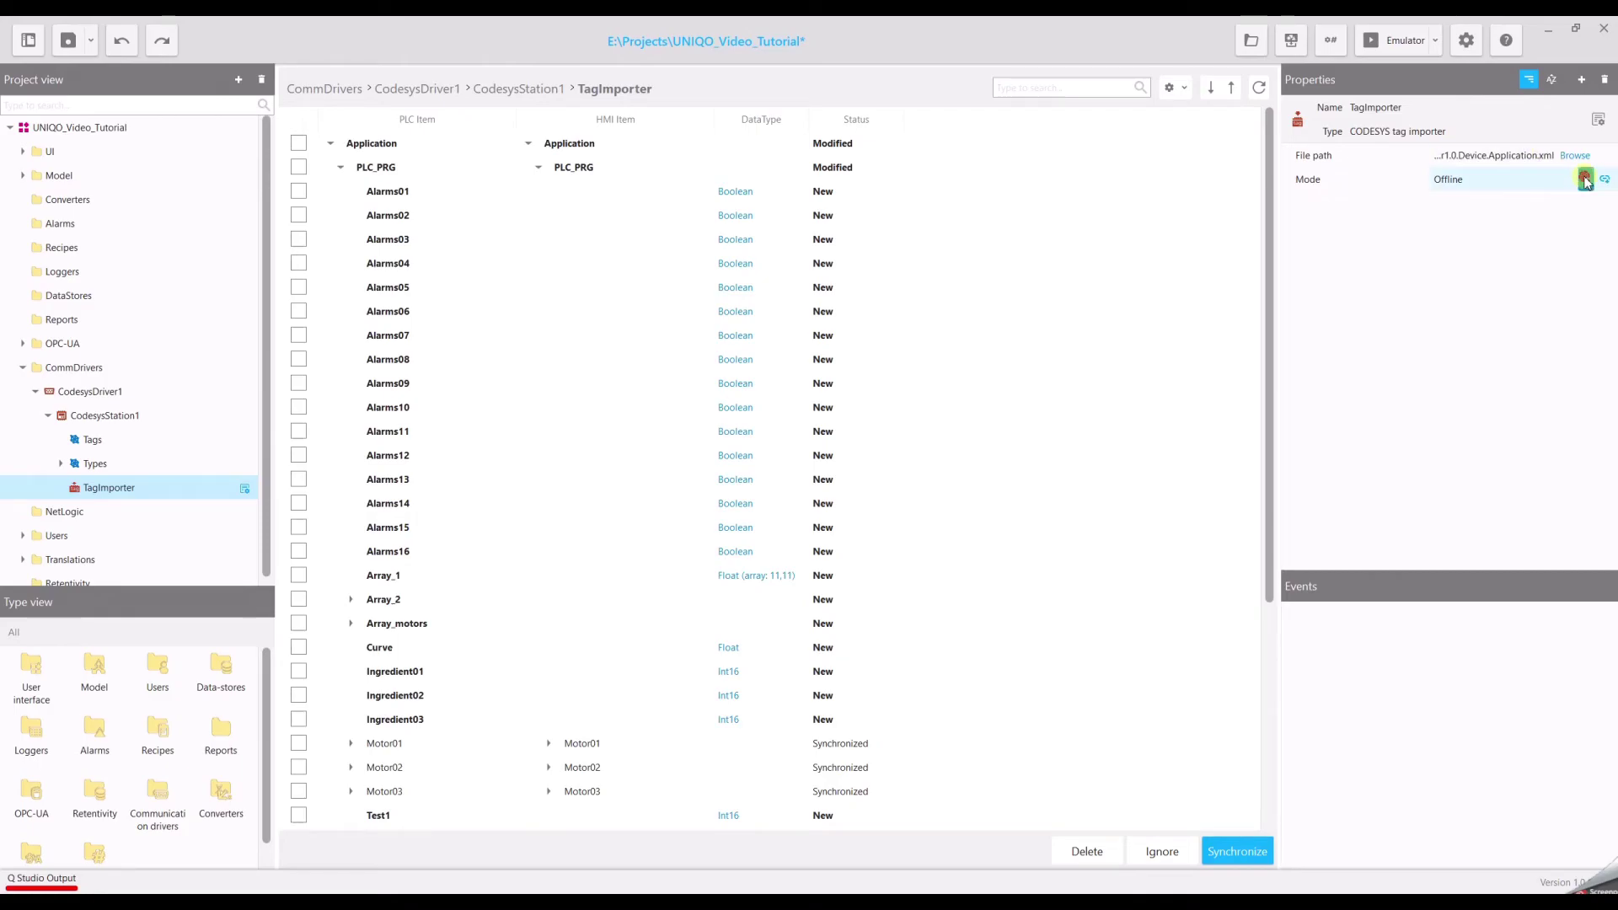
{"action": "left_click", "coordinate": [1585, 182]}
{"action": "left_click", "coordinate": [1545, 225]}
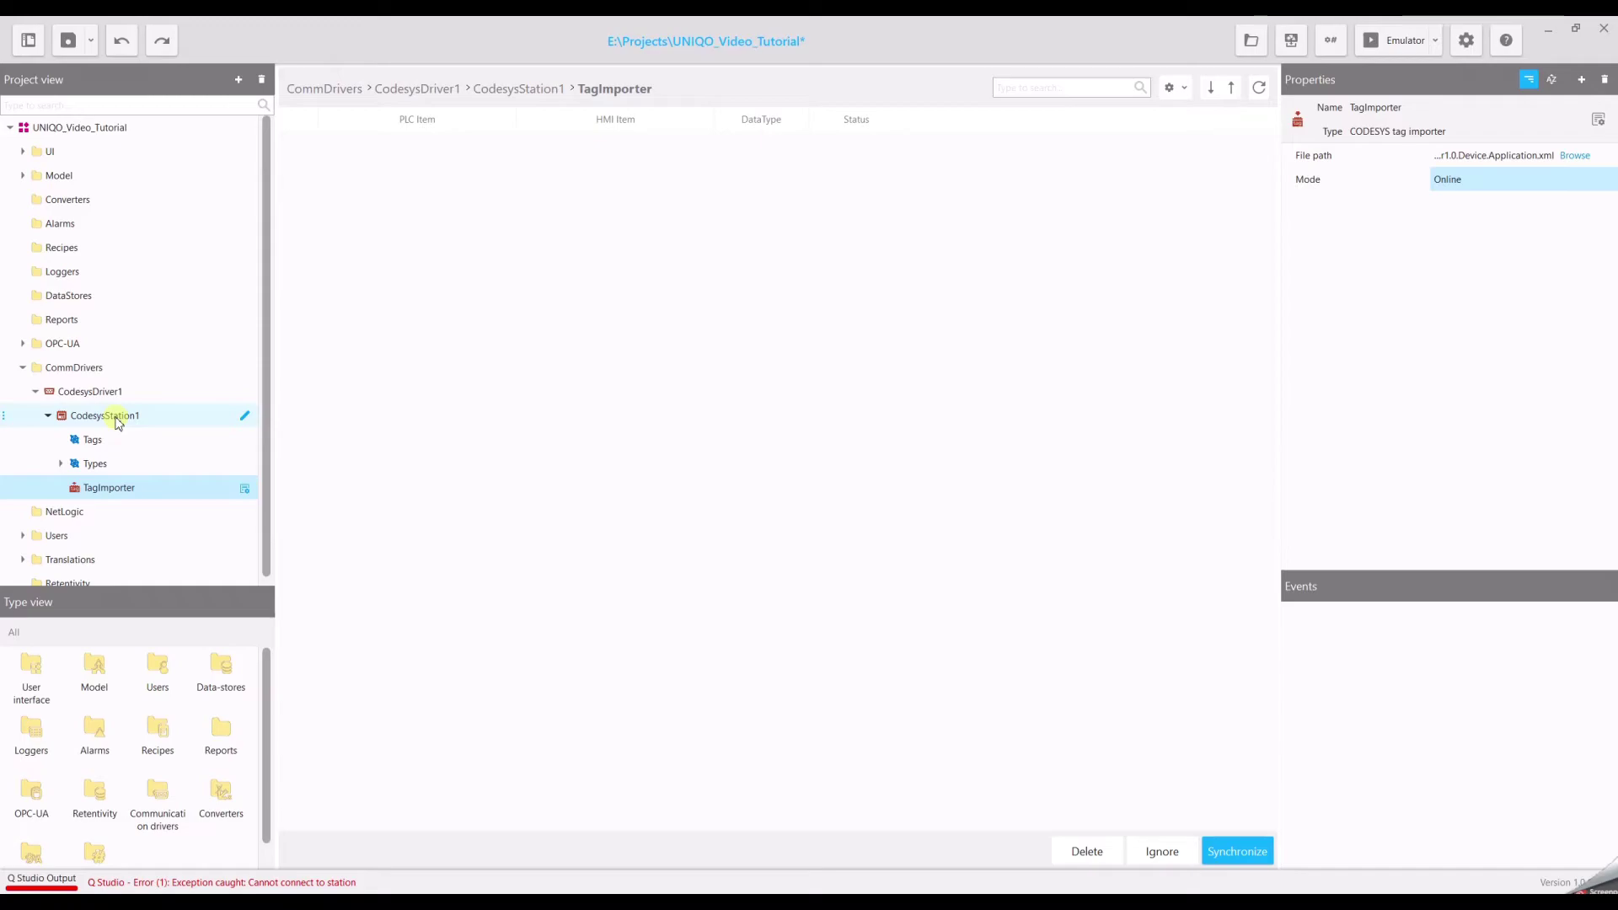
{"action": "left_click", "coordinate": [114, 422]}
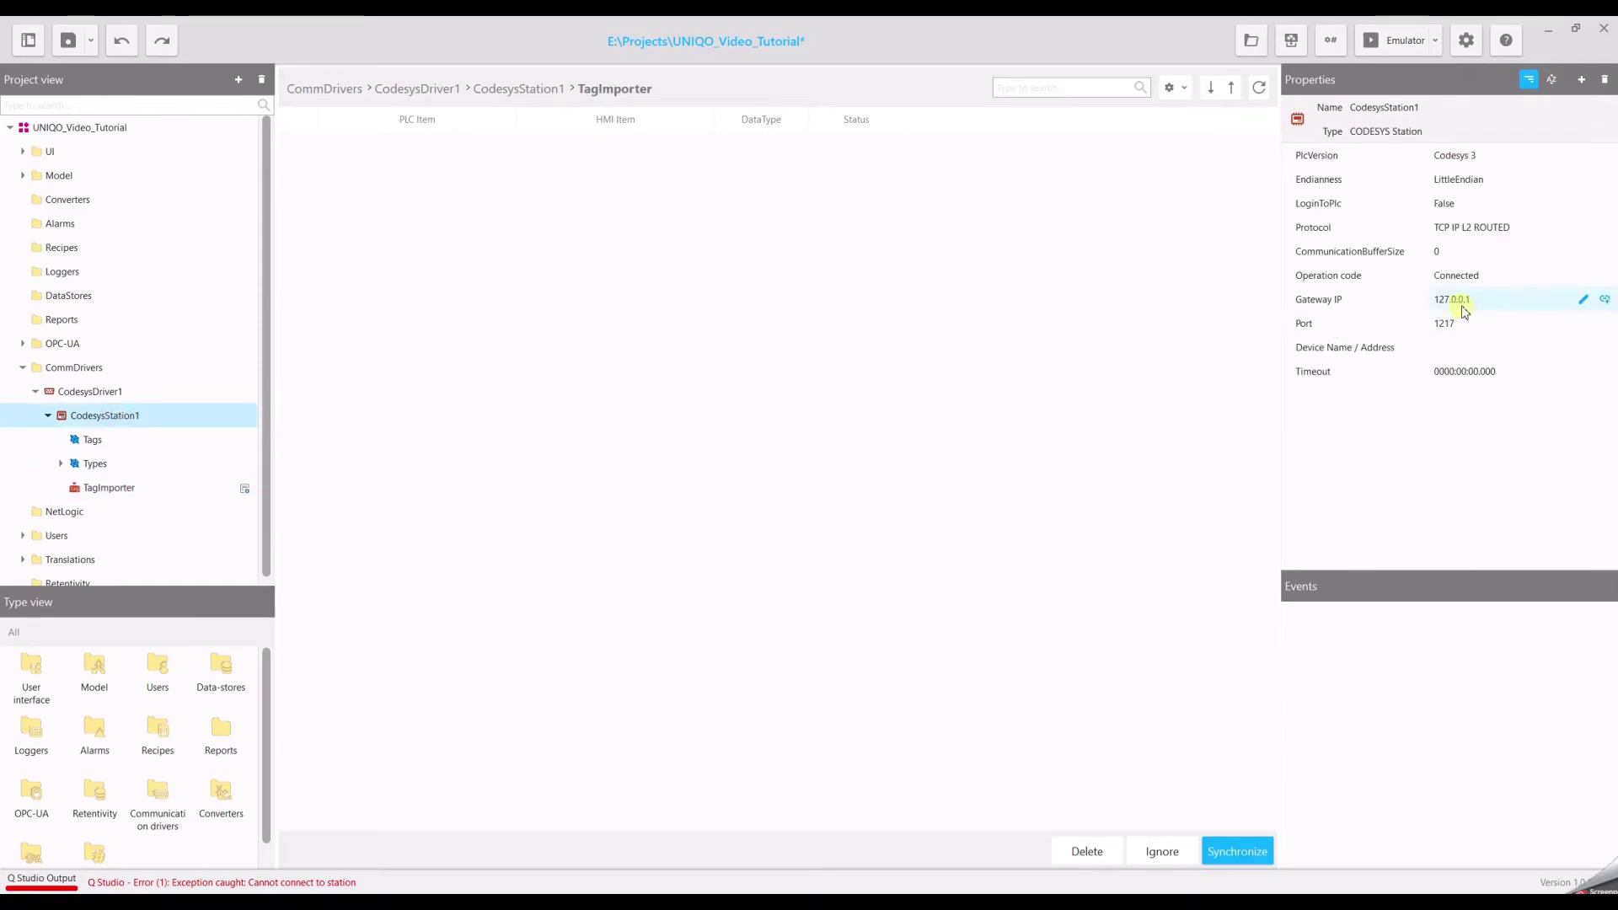
- Change CodesysStation1's Gateway IP to 192.168.117.10 and Device Name / Address to W10-1
{"action": "left_click", "coordinate": [1463, 312]}
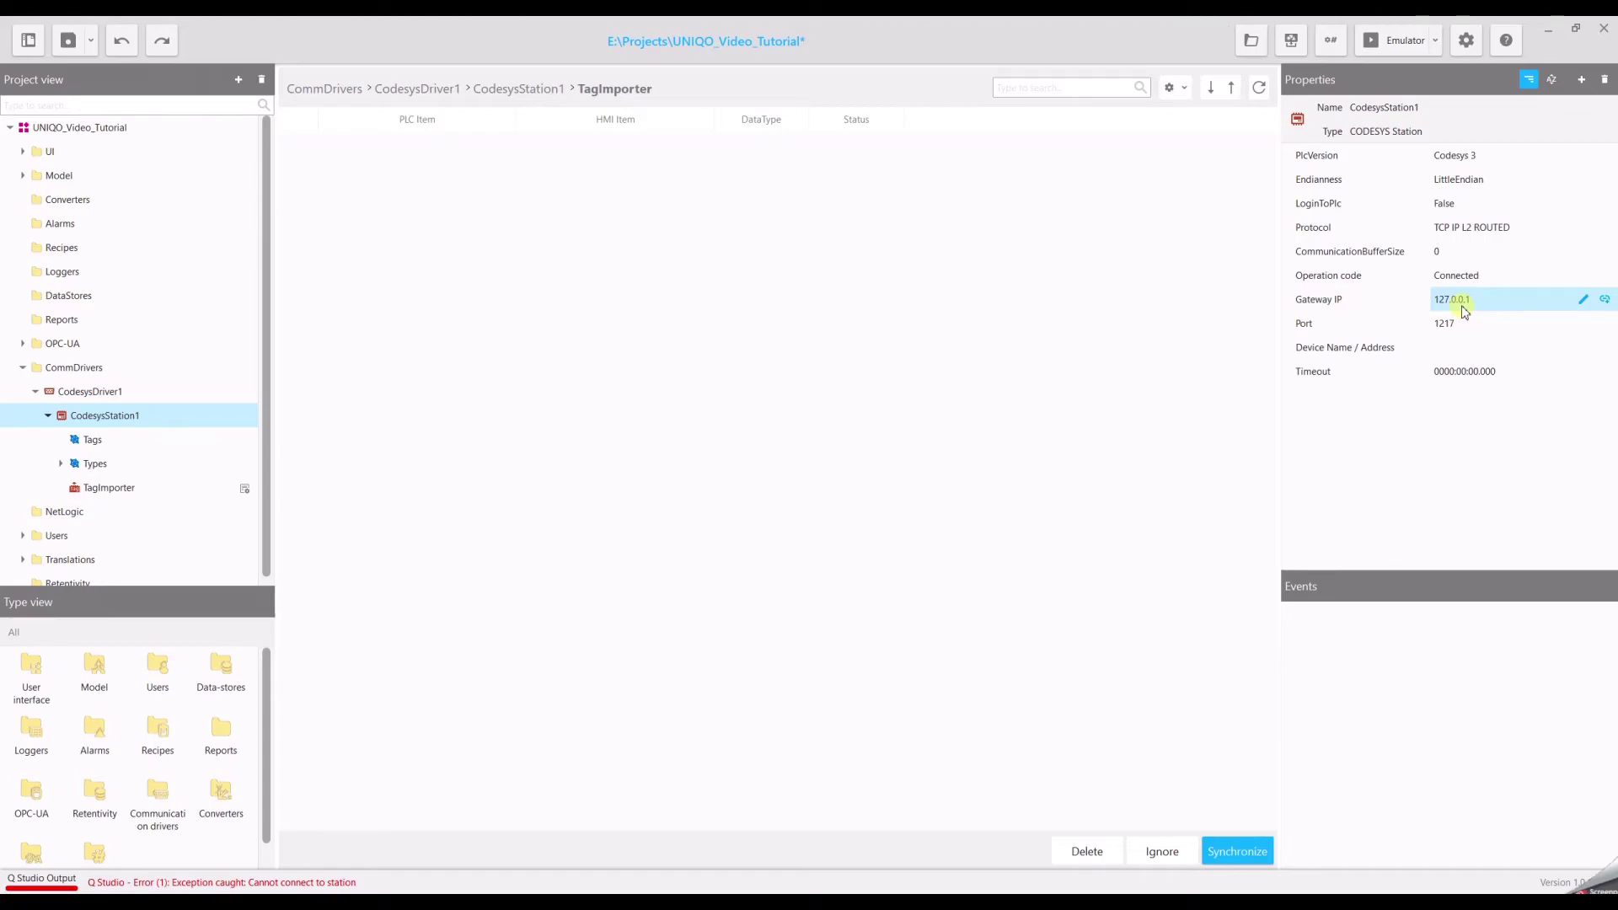
{"action": "double_click", "coordinate": [1464, 311]}
{"action": "type", "text": "192"}
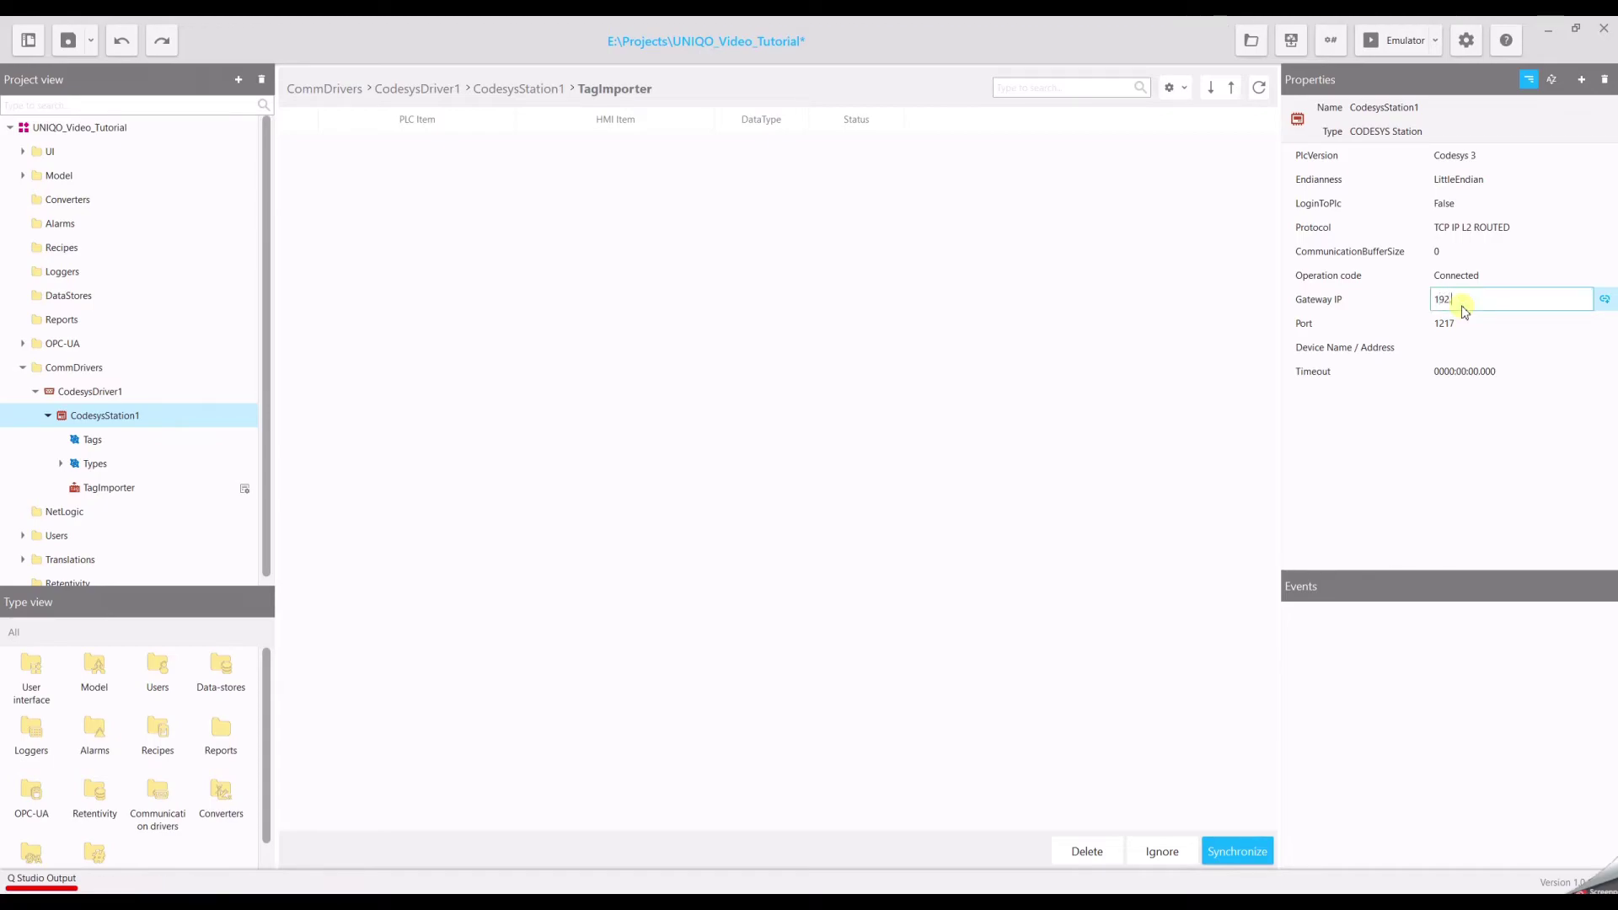
{"action": "type", "text": ".117.10"}
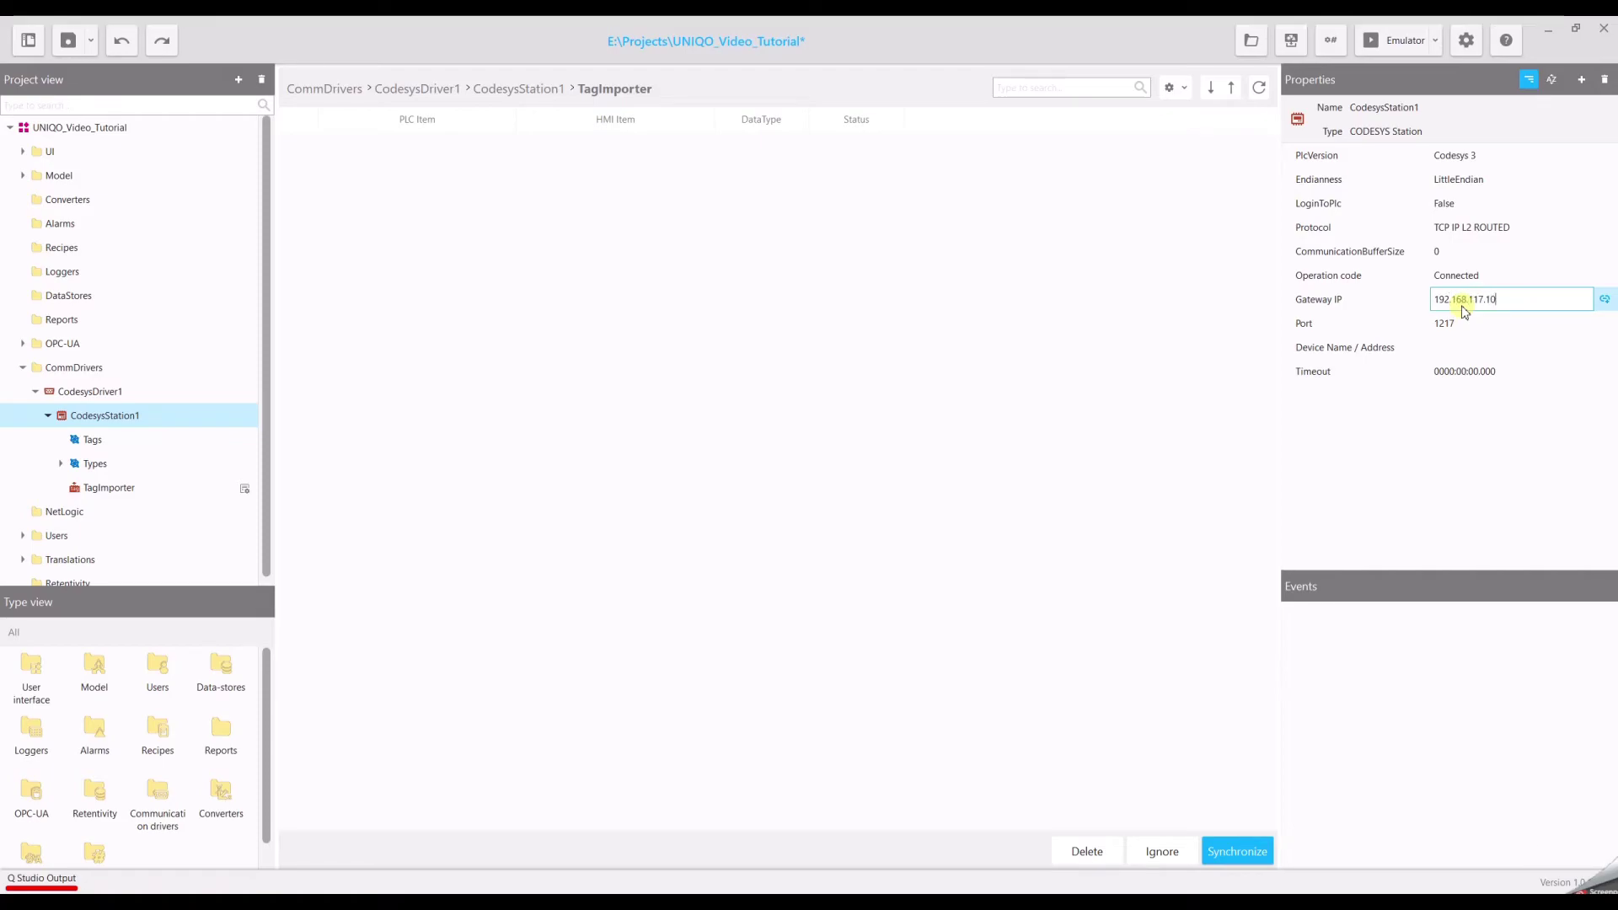
{"action": "key", "text": "Return"}
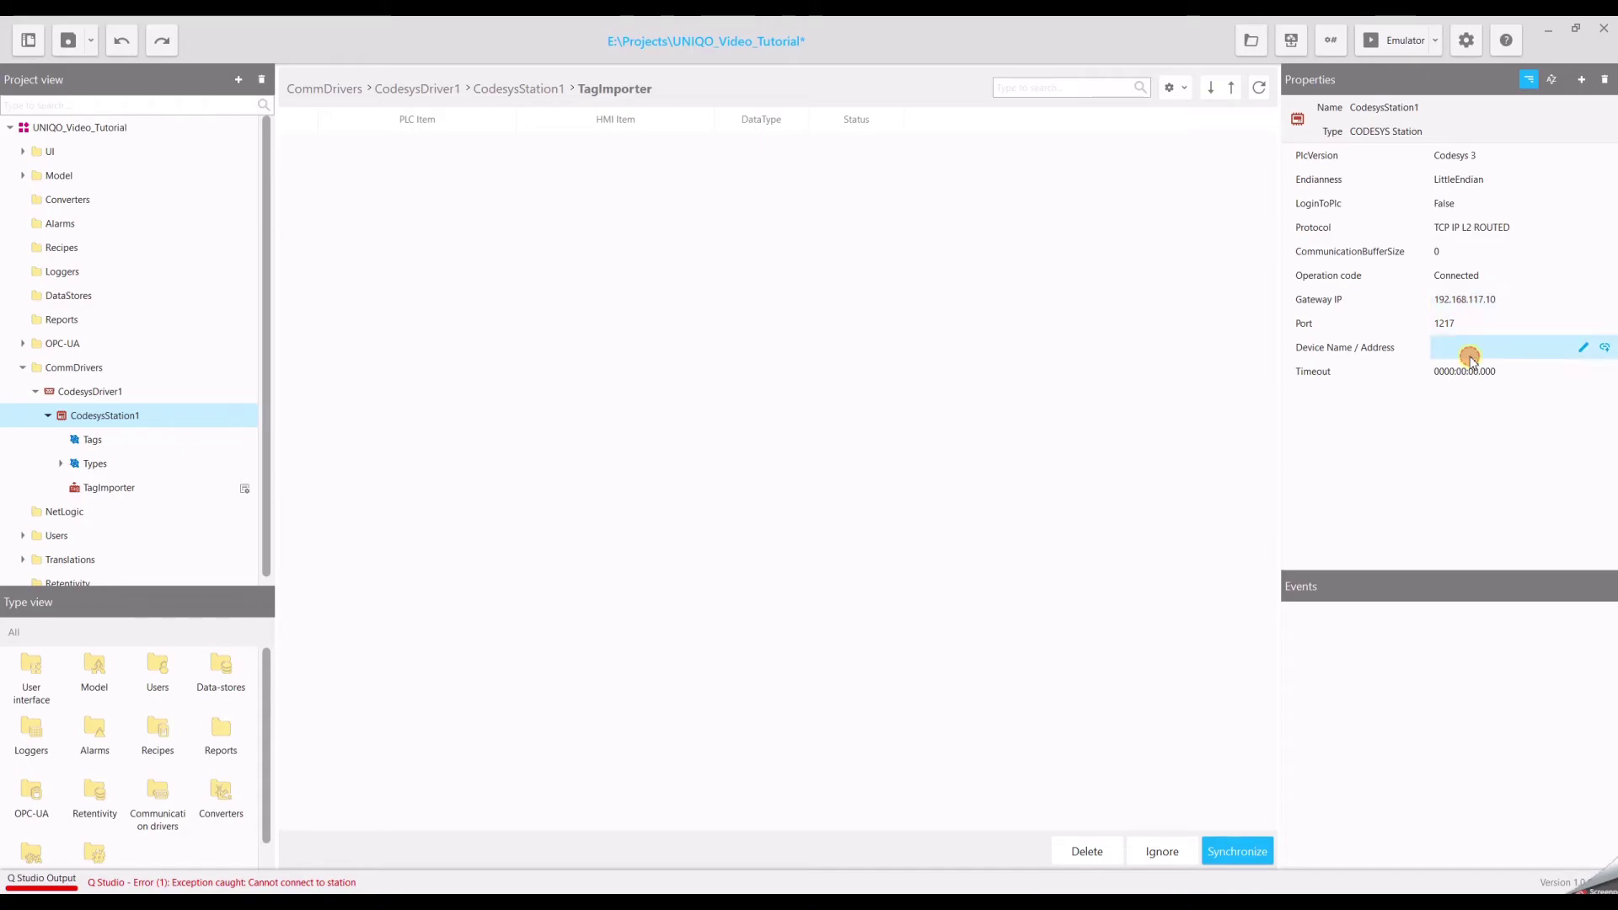
{"action": "left_click", "coordinate": [1472, 362]}
{"action": "type", "text": "W10"}
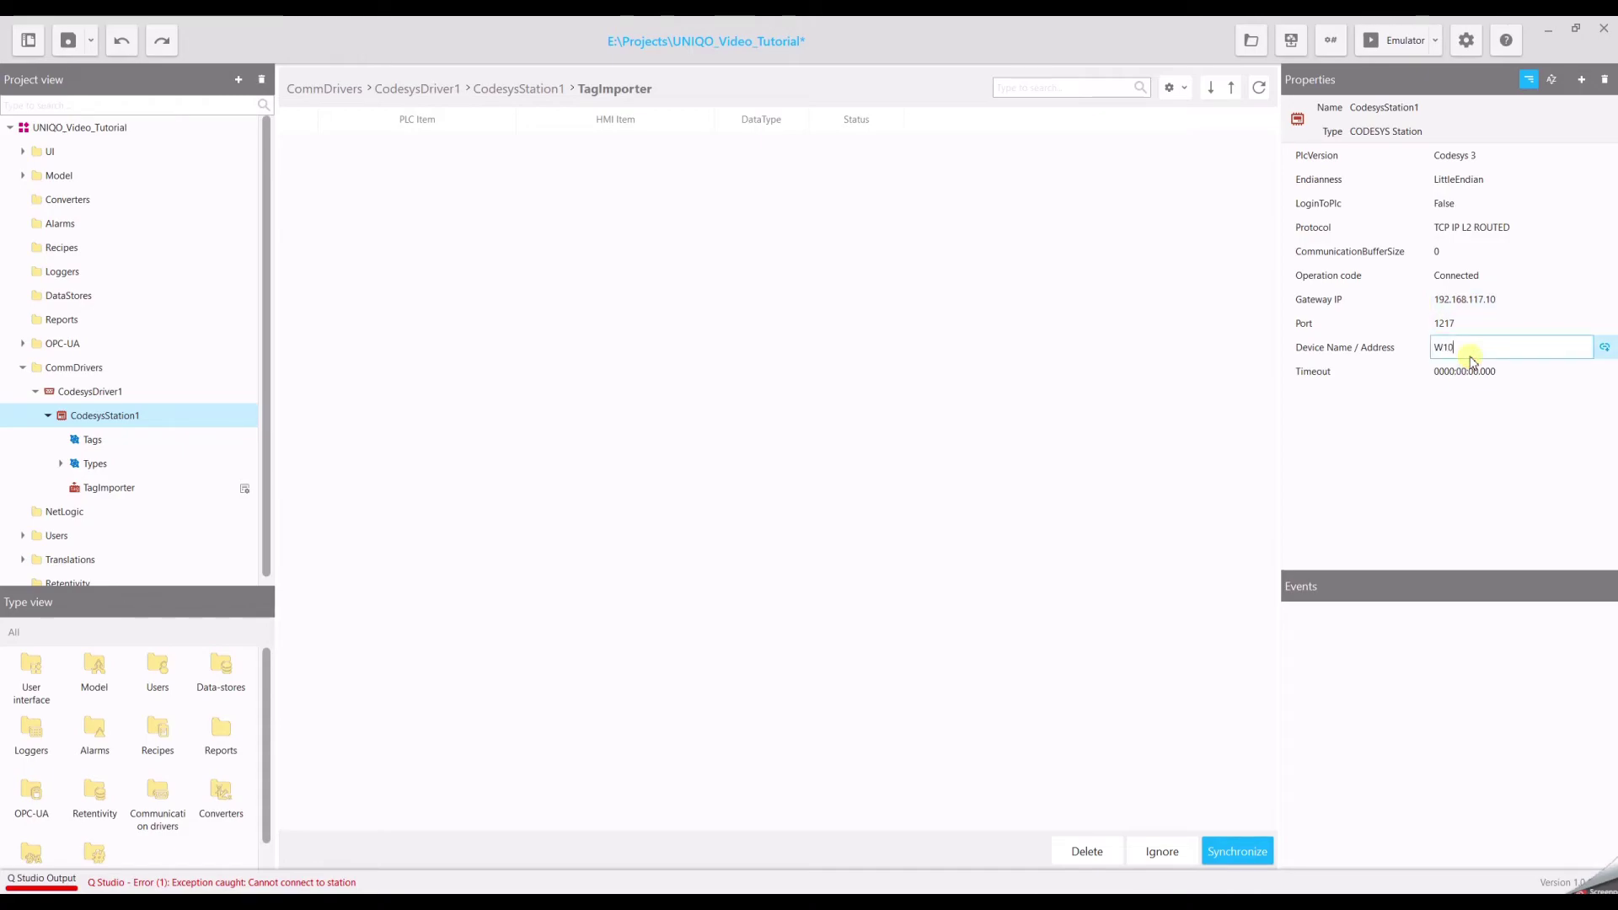
{"action": "type", "text": "-1"}
{"action": "key", "text": "Return"}
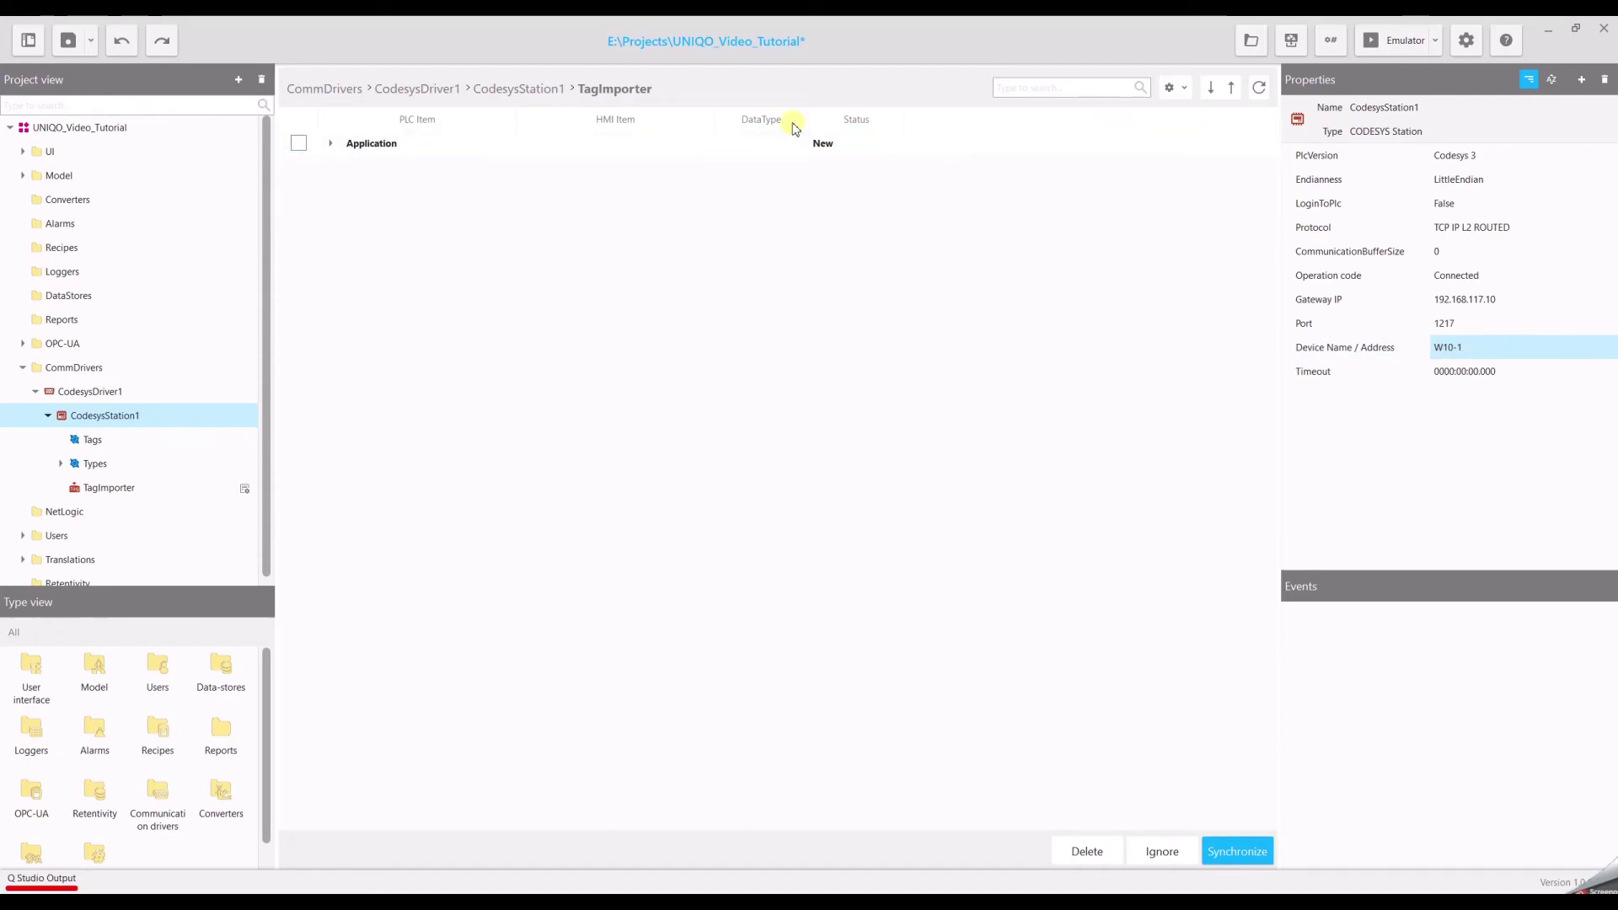
- In the online importer, expand Application > PLC_PRG and check Var1, Var2 and Var3
{"action": "left_click", "coordinate": [329, 144]}
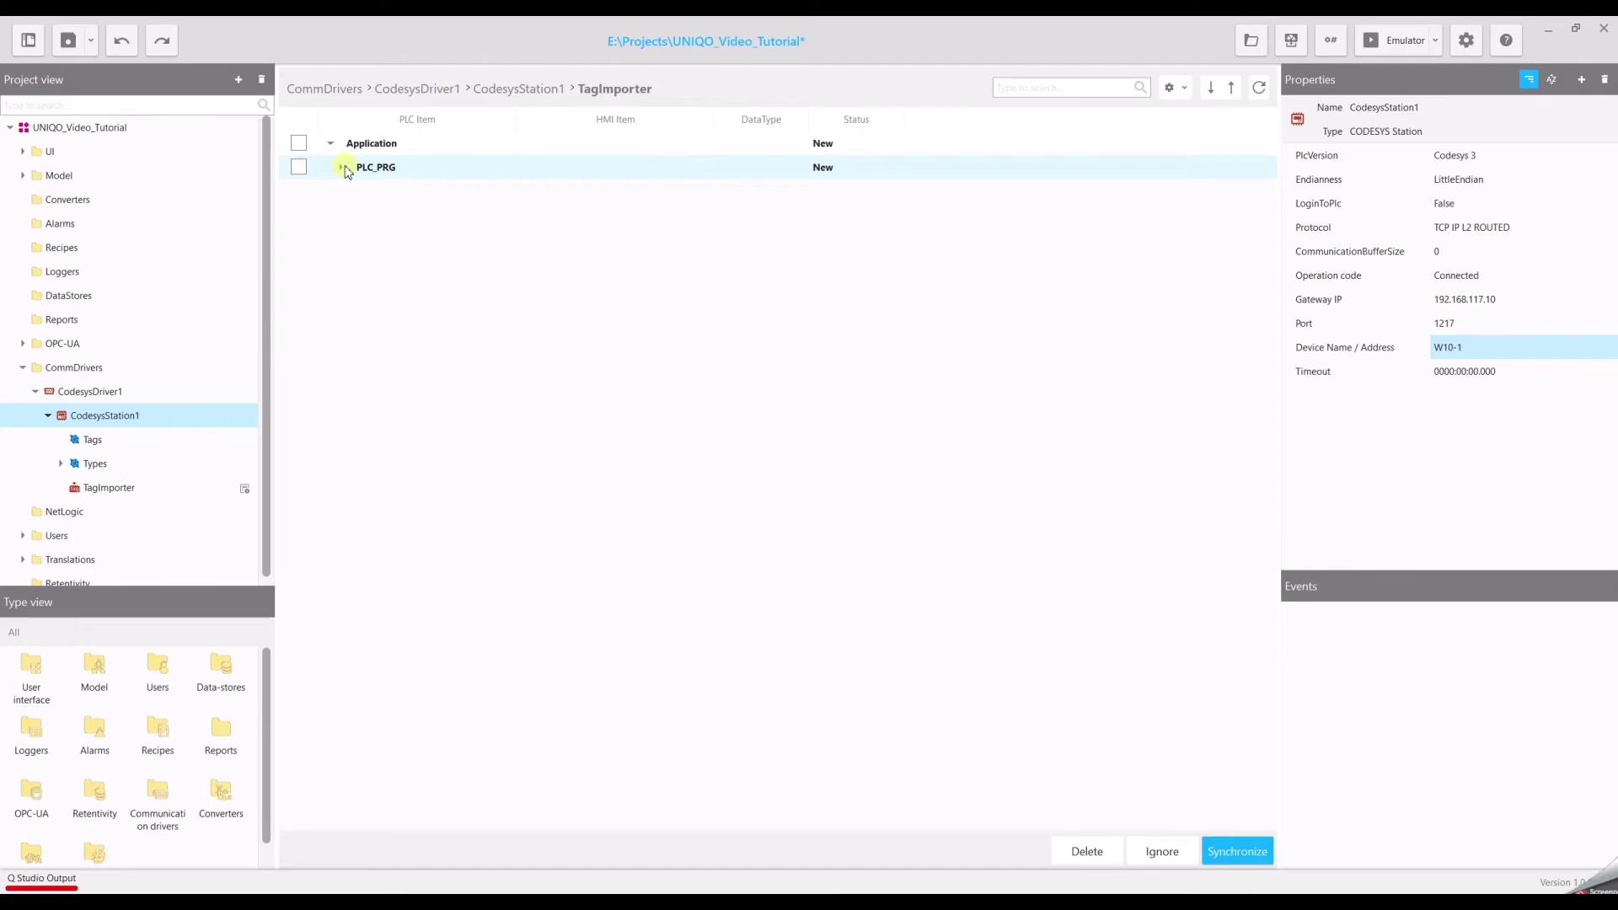
{"action": "left_click", "coordinate": [343, 168]}
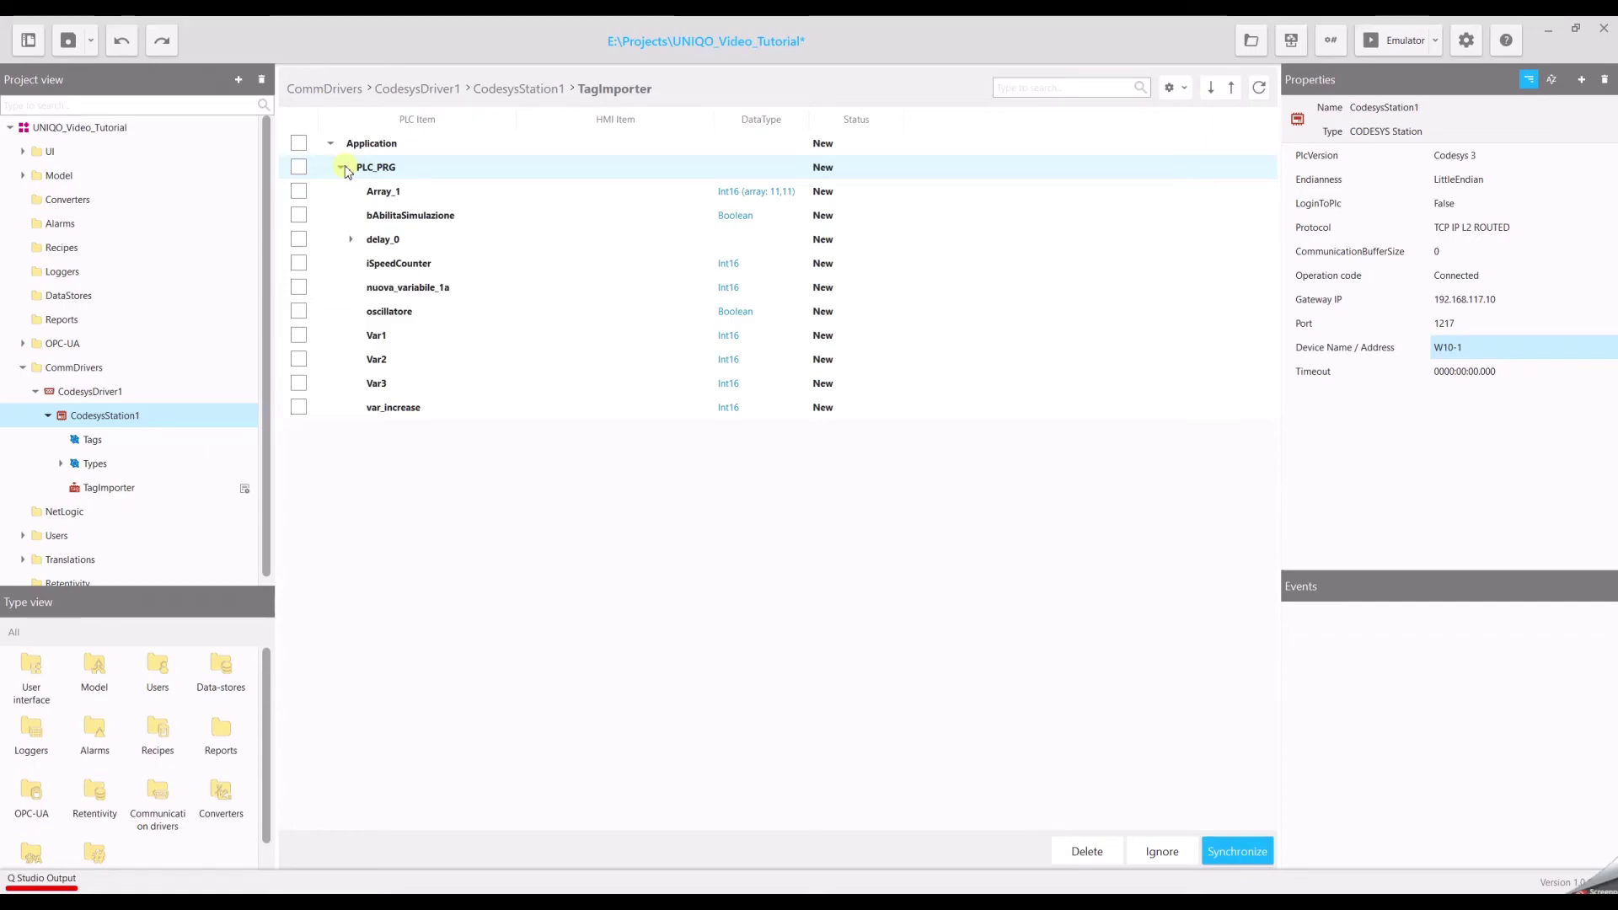
{"action": "left_click", "coordinate": [300, 335]}
{"action": "left_click", "coordinate": [298, 359]}
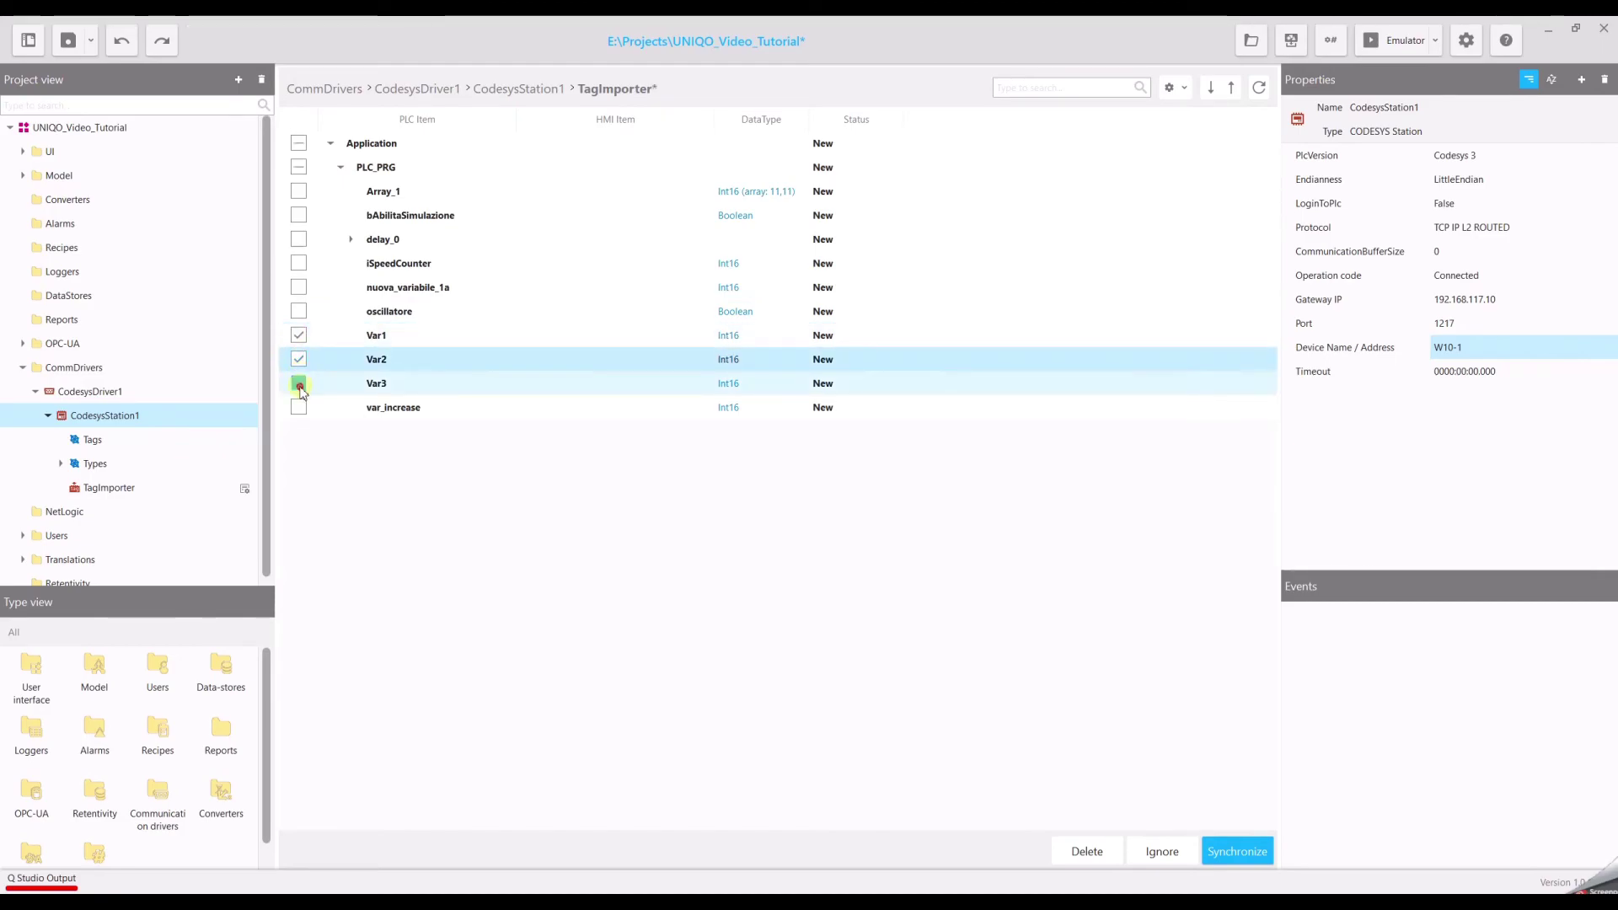
{"action": "left_click", "coordinate": [298, 383]}
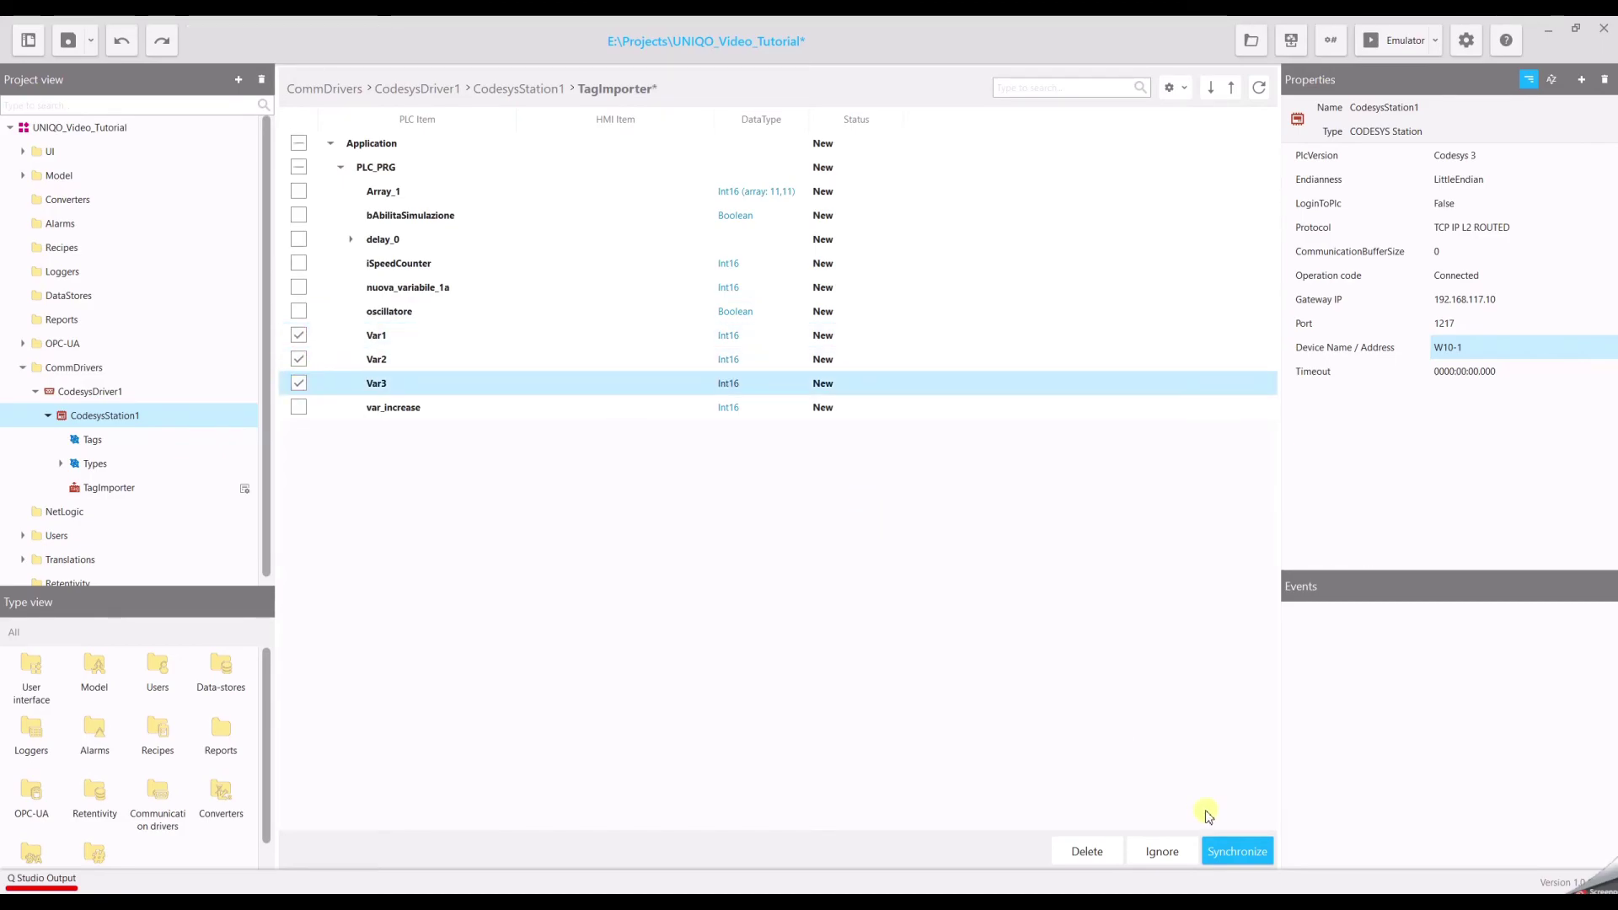
- Synchronize Var1–Var3, then re-expand Tags > Application > PLC_PRG to show them
{"action": "left_click", "coordinate": [1226, 856]}
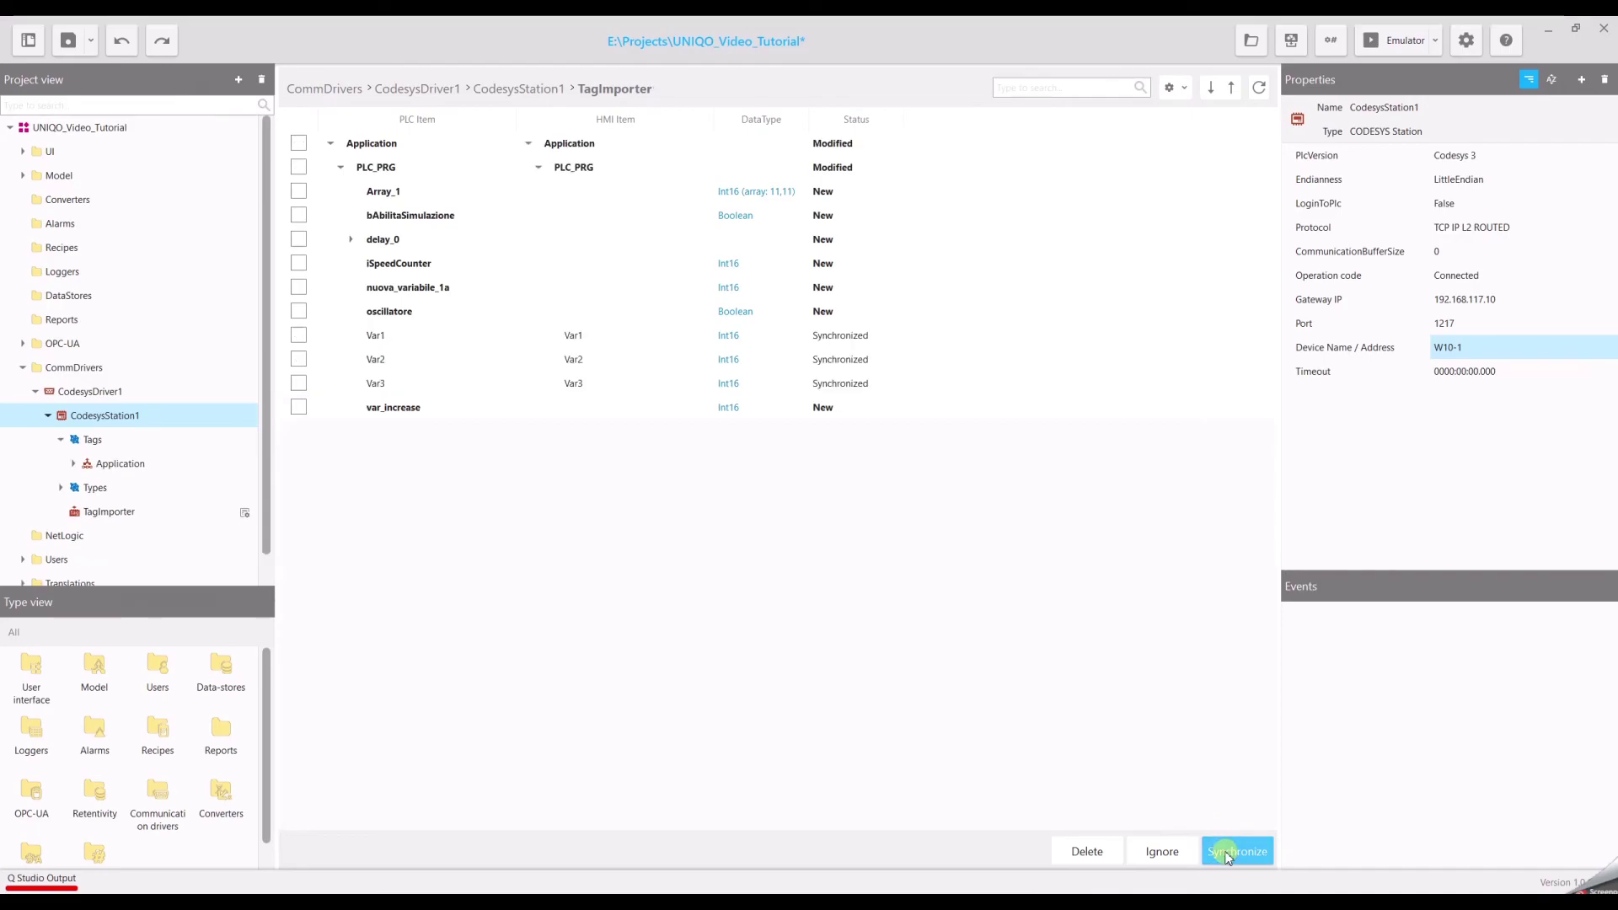
{"action": "left_click", "coordinate": [60, 438]}
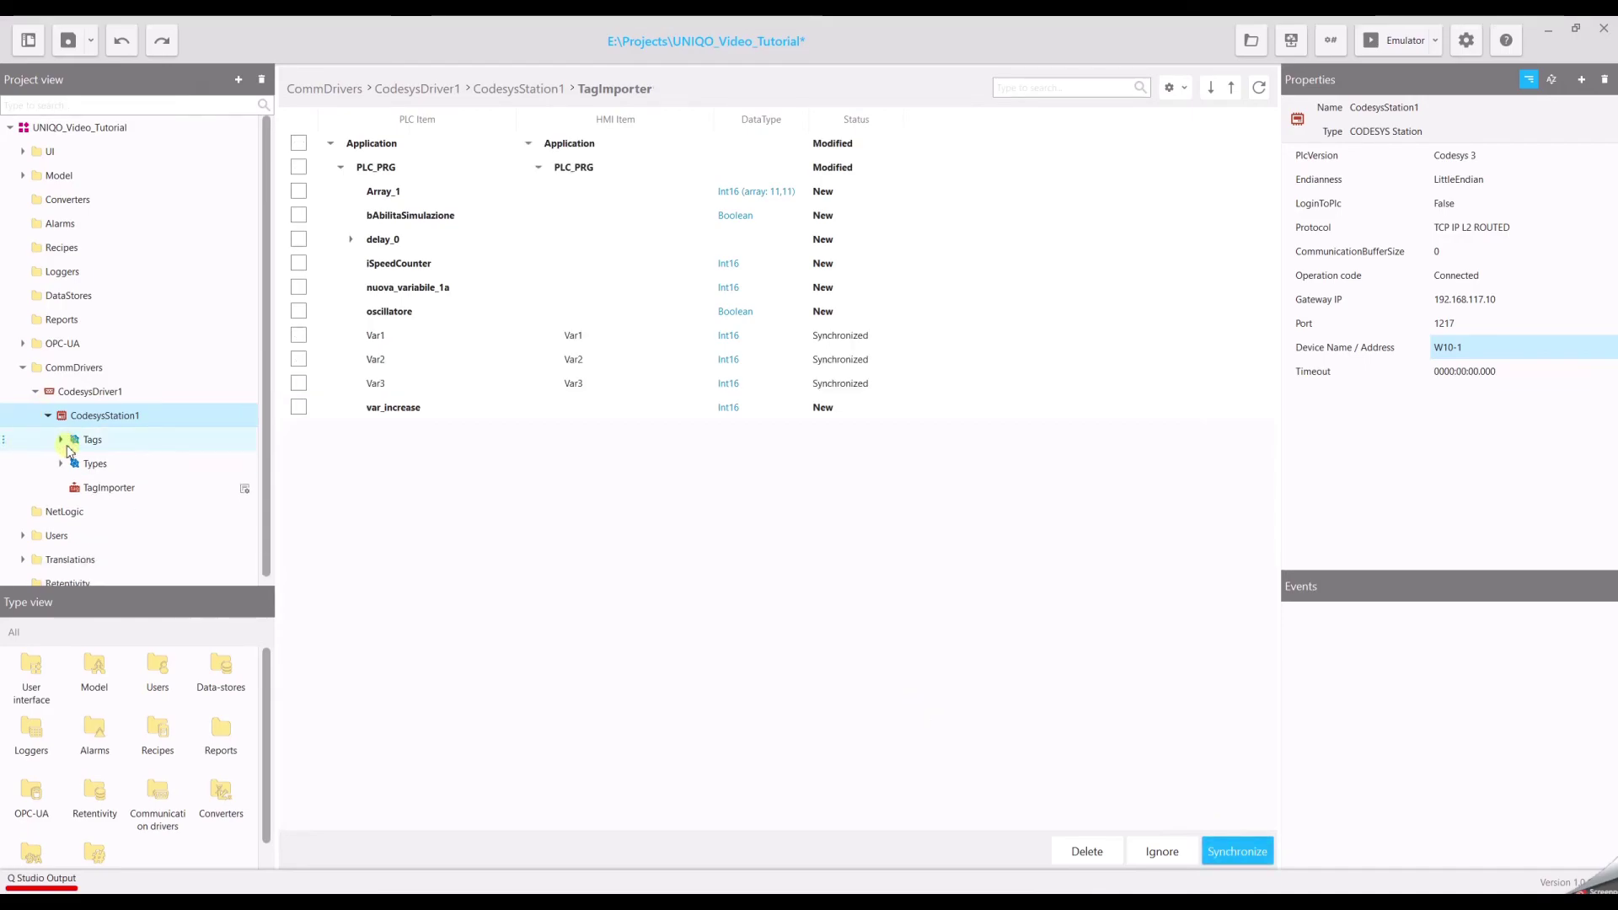
{"action": "left_click", "coordinate": [62, 438]}
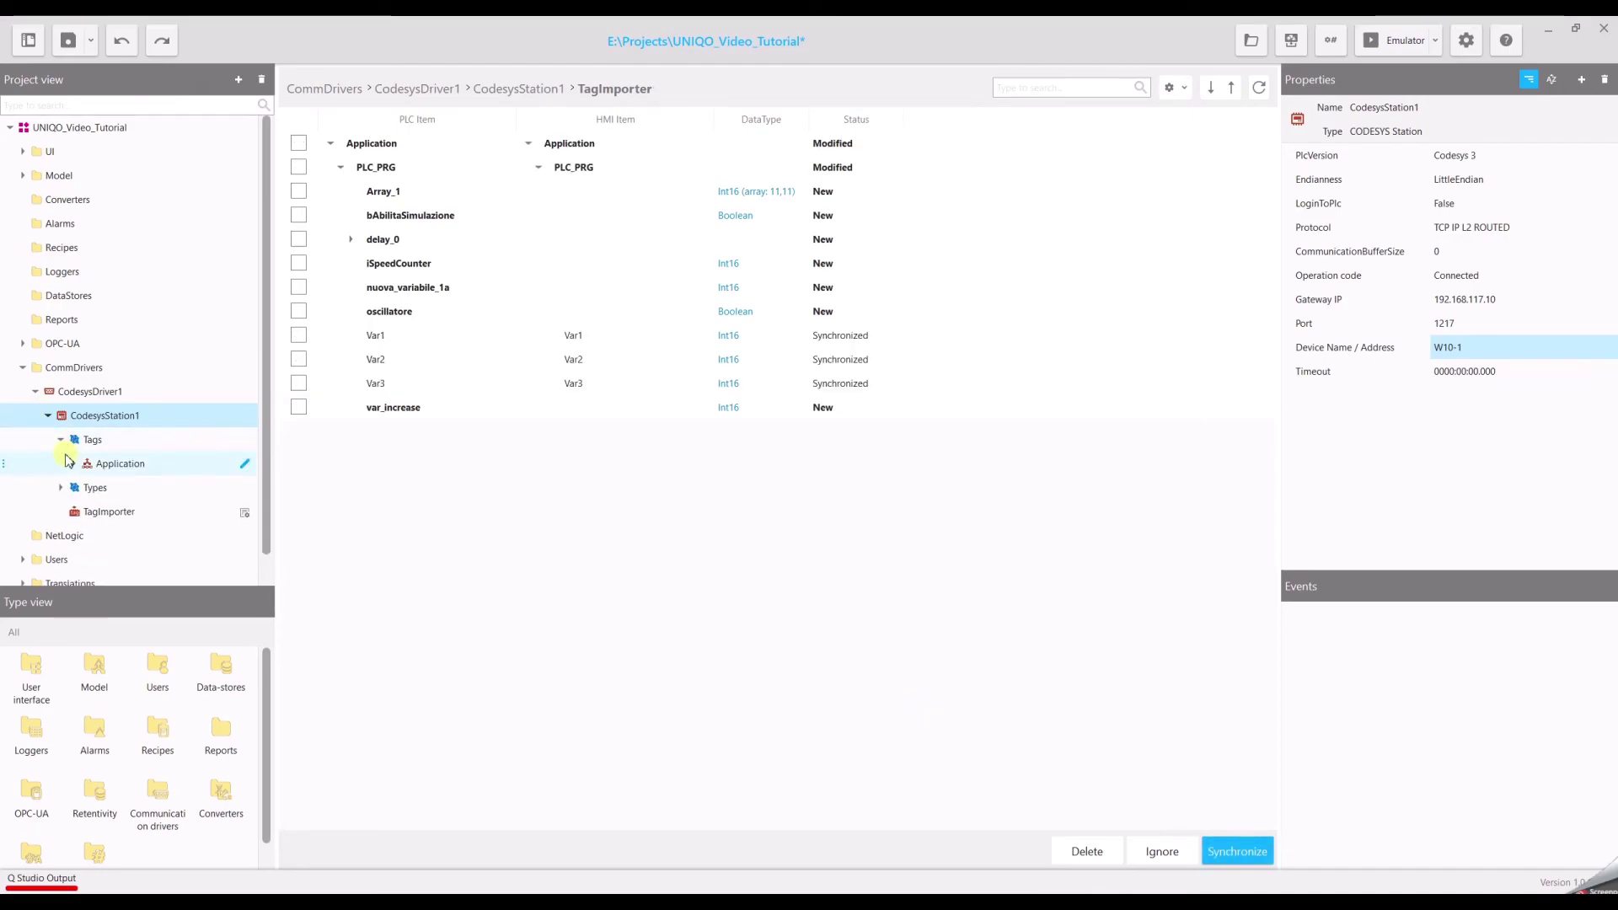
{"action": "left_click", "coordinate": [75, 463]}
{"action": "left_click", "coordinate": [87, 488]}
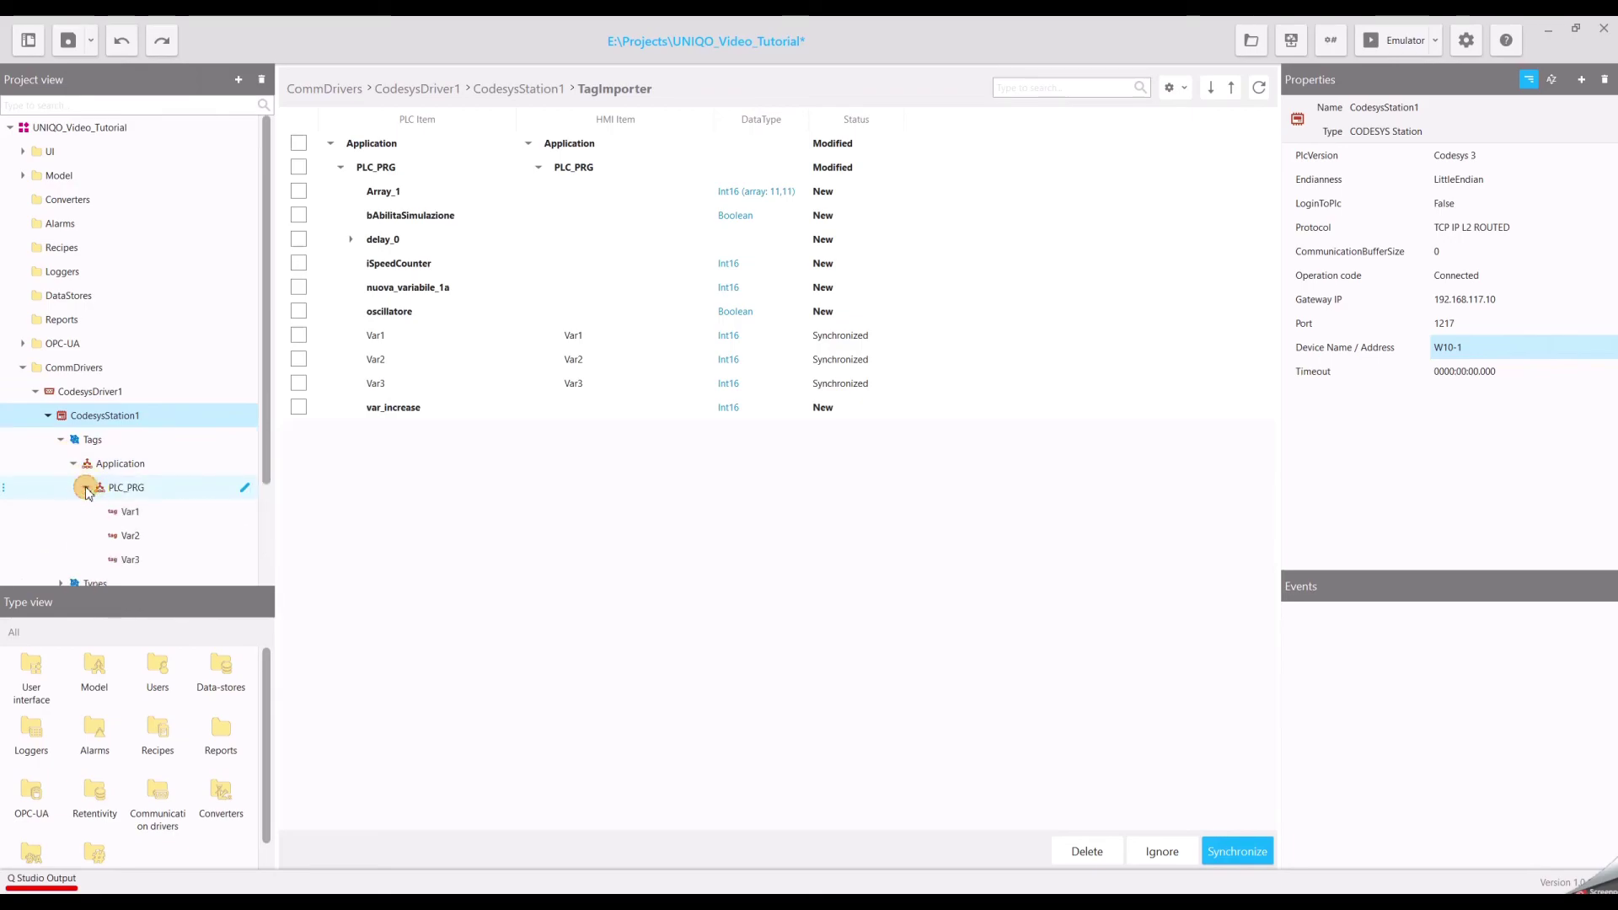